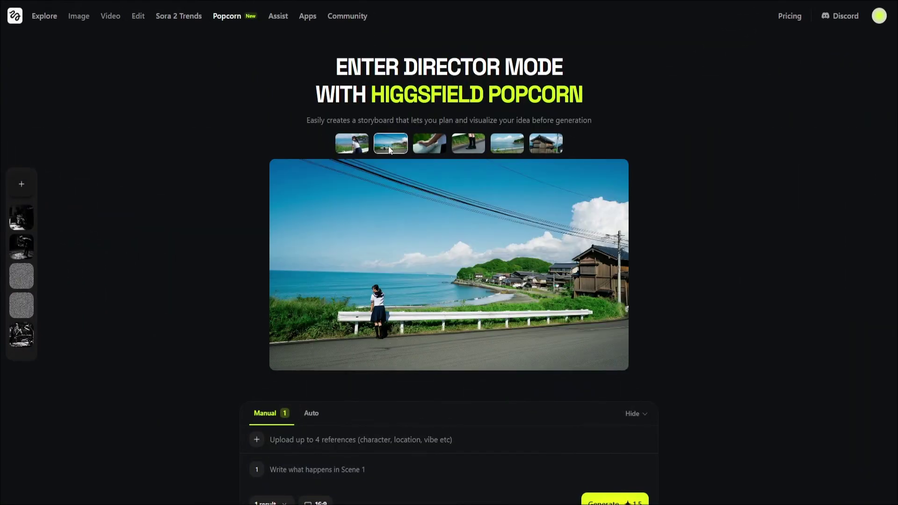
Browse the railing-hand, road, beach and wooden-house samples, ending on the schoolgirl at the railing
{"action": "left_click", "coordinate": [430, 149]}
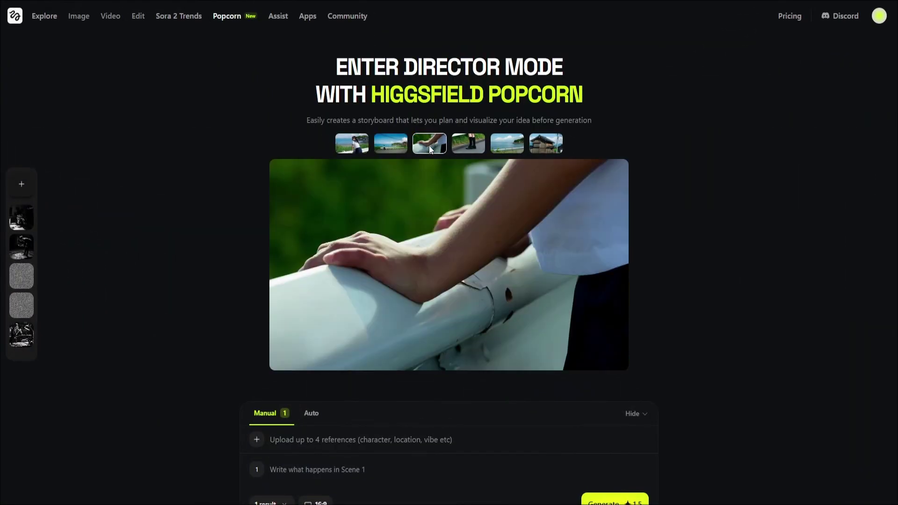
{"action": "left_click", "coordinate": [465, 146]}
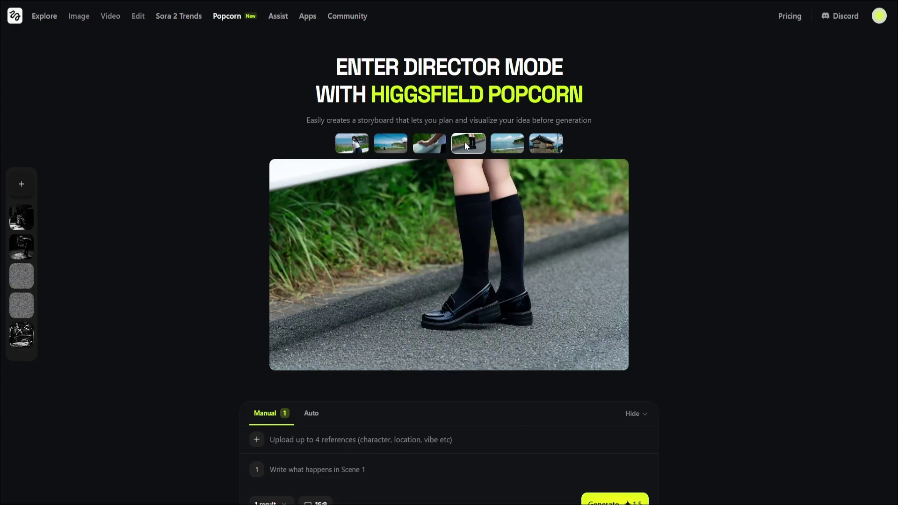
{"action": "left_click", "coordinate": [516, 146]}
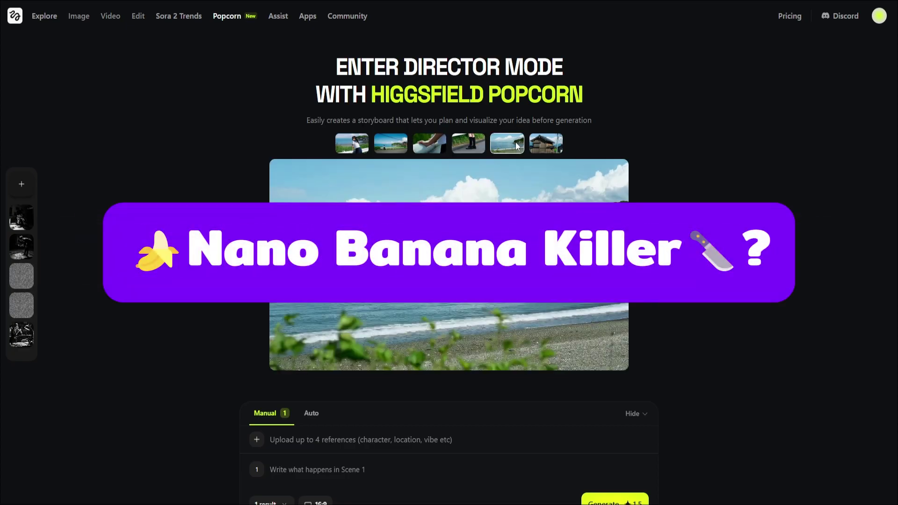
{"action": "left_click", "coordinate": [546, 146]}
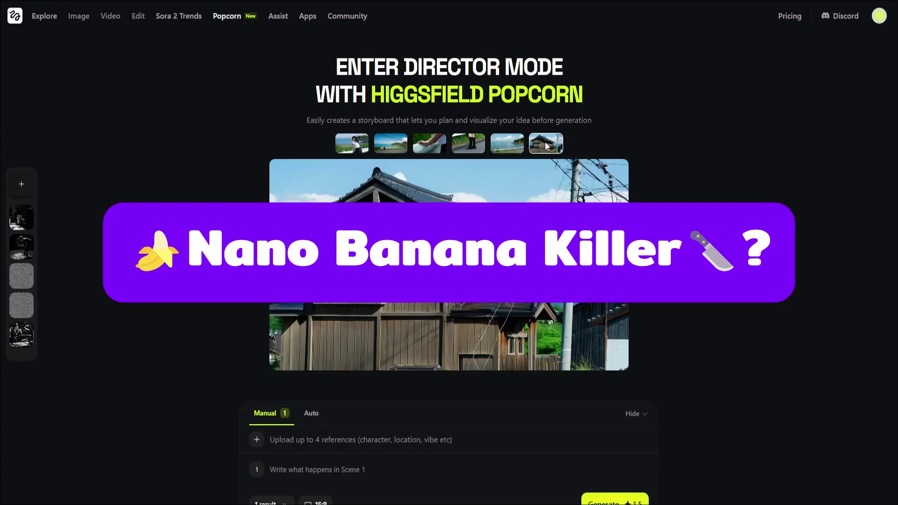
{"action": "left_click", "coordinate": [345, 146]}
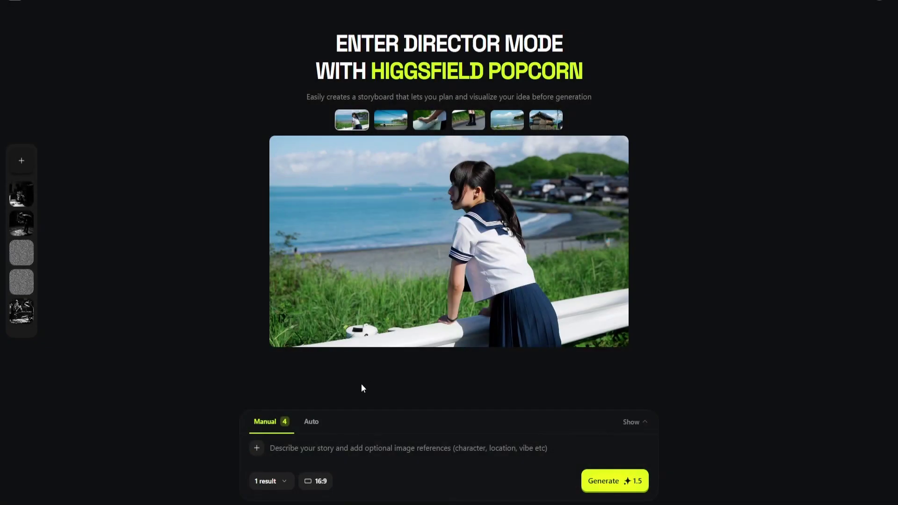
Set the storyboard to 6 outputs and try the 2:3 aspect ratio
{"action": "left_click", "coordinate": [283, 481]}
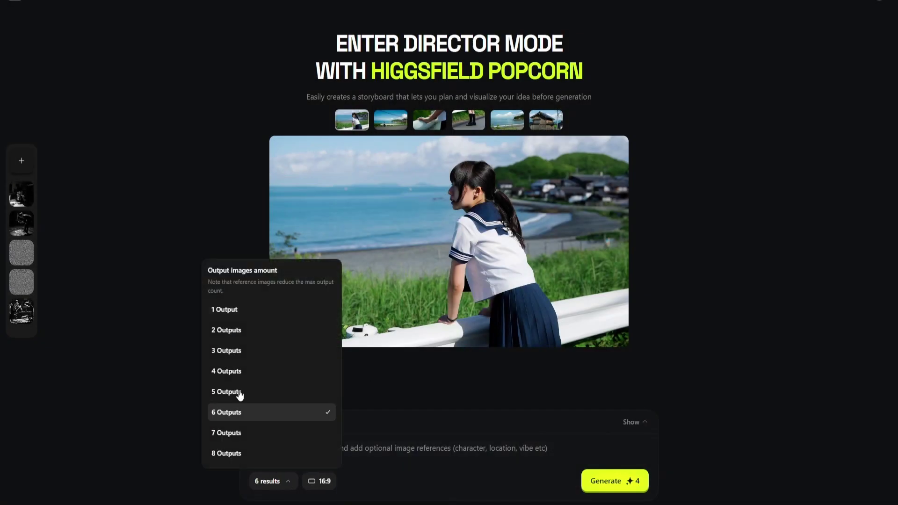
{"action": "left_click", "coordinate": [236, 414]}
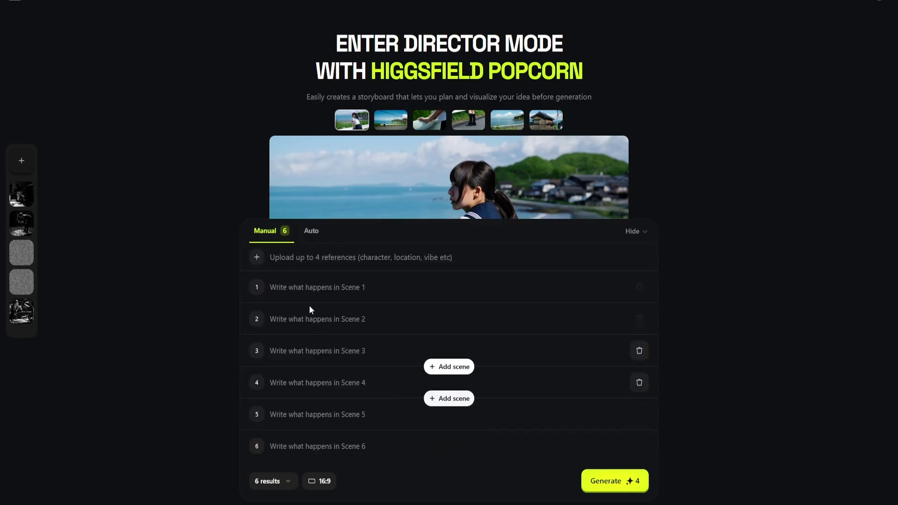
{"action": "left_click", "coordinate": [319, 480]}
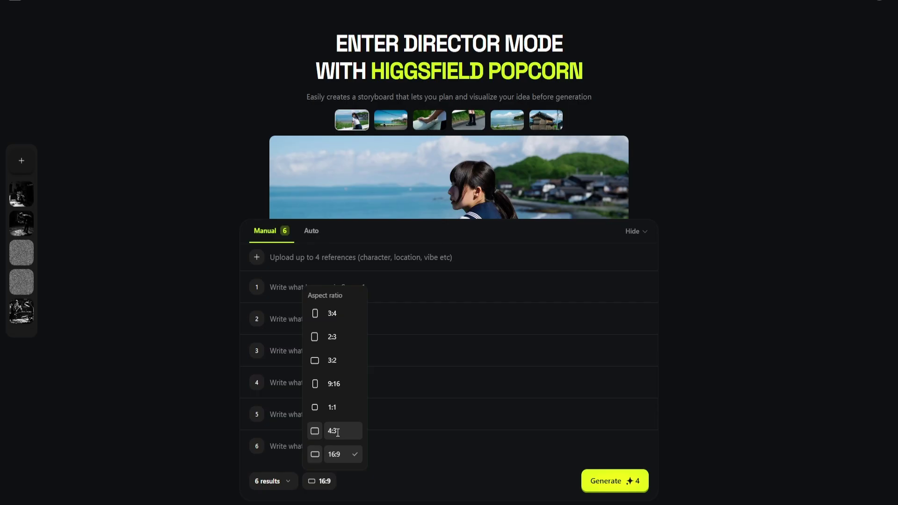
{"action": "left_click", "coordinate": [332, 337]}
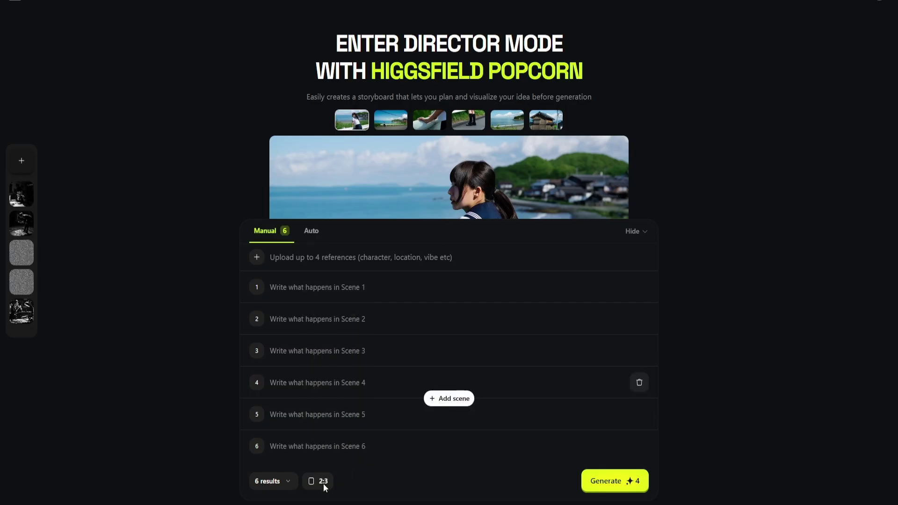
Toggle Auto then back to Manual mode, and show the roadside coast sample shot
{"action": "left_click", "coordinate": [311, 231]}
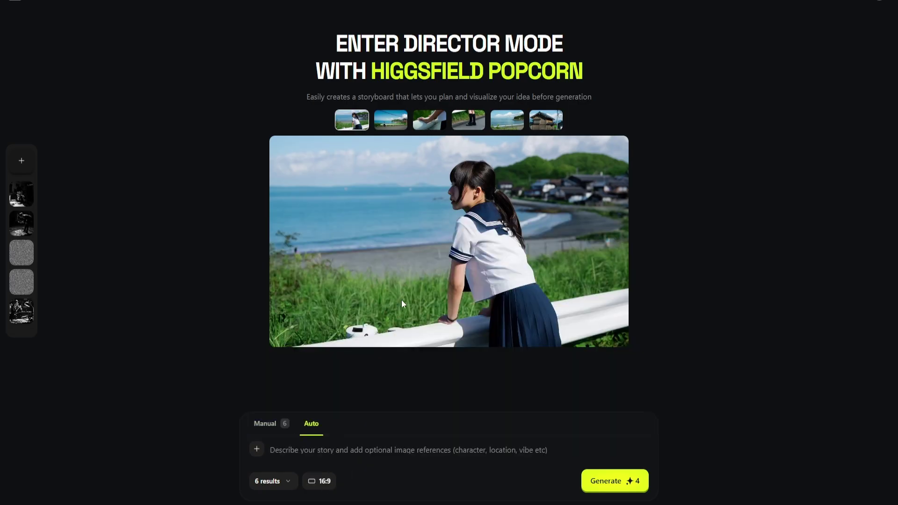
{"action": "left_click", "coordinate": [281, 423]}
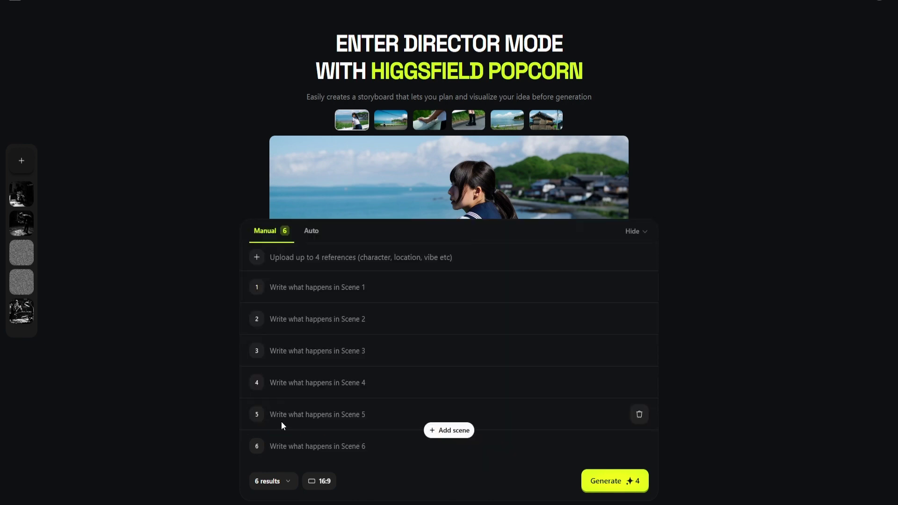
{"action": "left_click", "coordinate": [393, 118]}
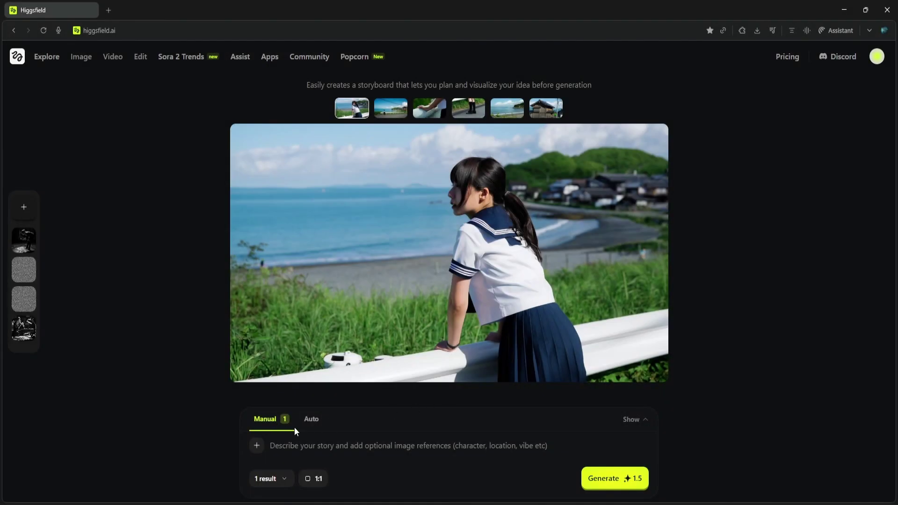
Choose 3 outputs in manual mode and expand the scene fields list
{"action": "left_click", "coordinate": [311, 421]}
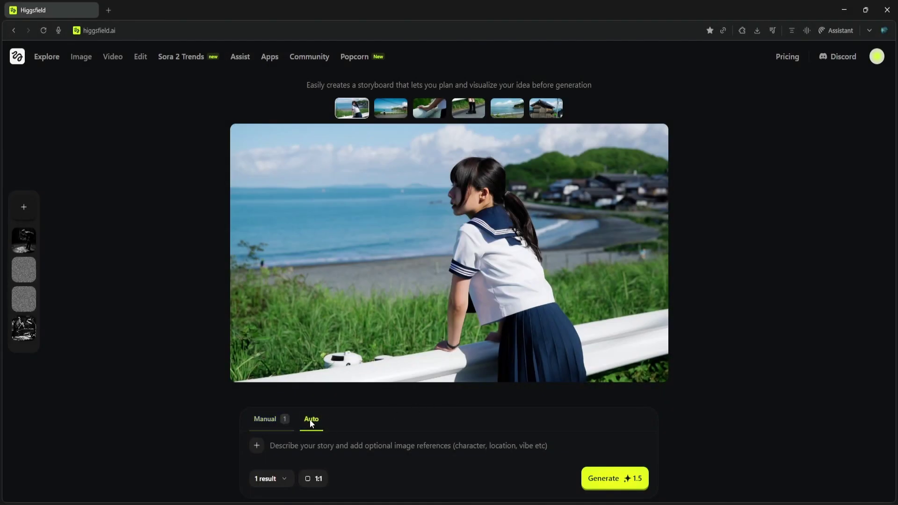
{"action": "left_click", "coordinate": [269, 420]}
{"action": "left_click", "coordinate": [274, 476]}
{"action": "left_click", "coordinate": [259, 348]}
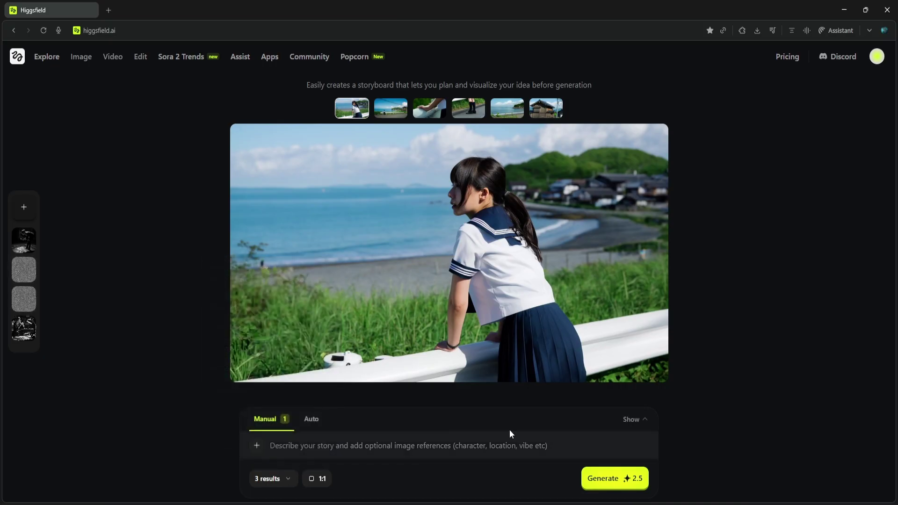
{"action": "left_click", "coordinate": [629, 420]}
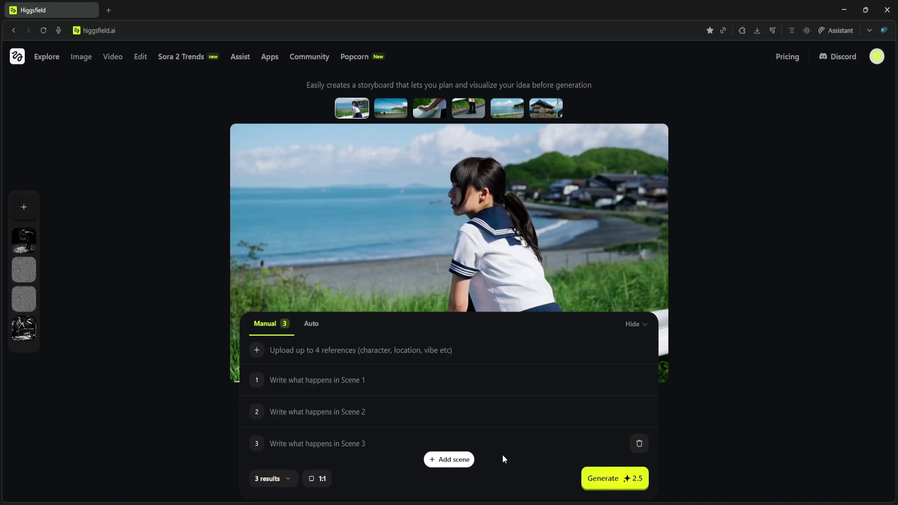
Keep the 1:1 aspect ratio and return to Manual scene entry
{"action": "left_click", "coordinate": [315, 326]}
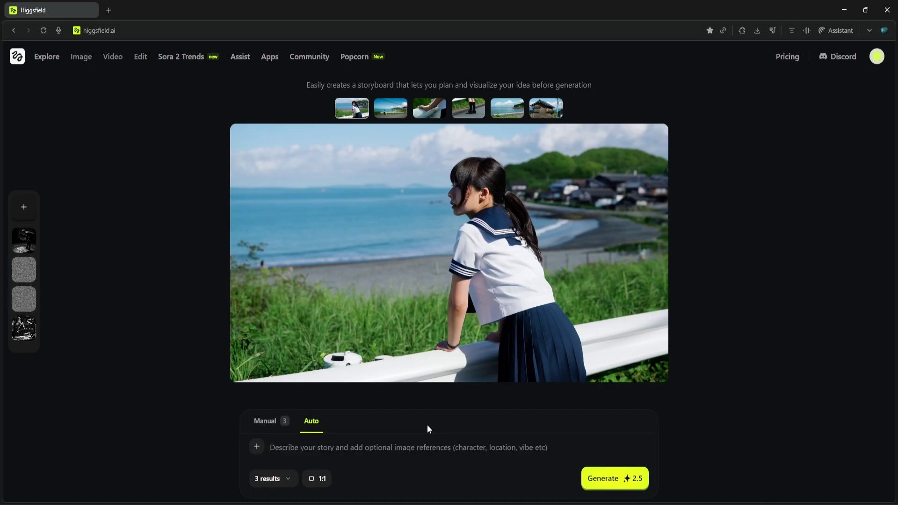
{"action": "left_click", "coordinate": [288, 479]}
{"action": "left_click", "coordinate": [290, 479]}
{"action": "left_click", "coordinate": [320, 479]}
{"action": "left_click", "coordinate": [321, 480]}
{"action": "left_click", "coordinate": [280, 421]}
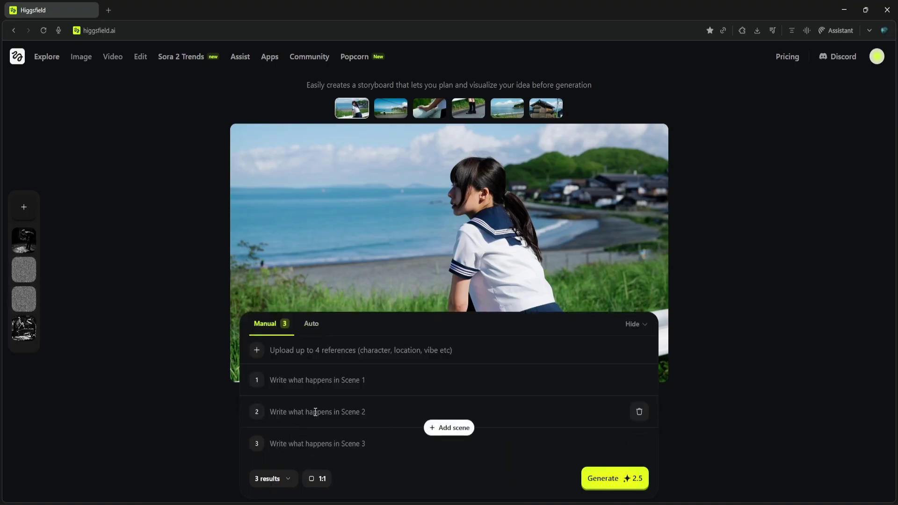
Upload the image 001 (1) as the storyboard's reference
{"action": "left_click", "coordinate": [379, 357]}
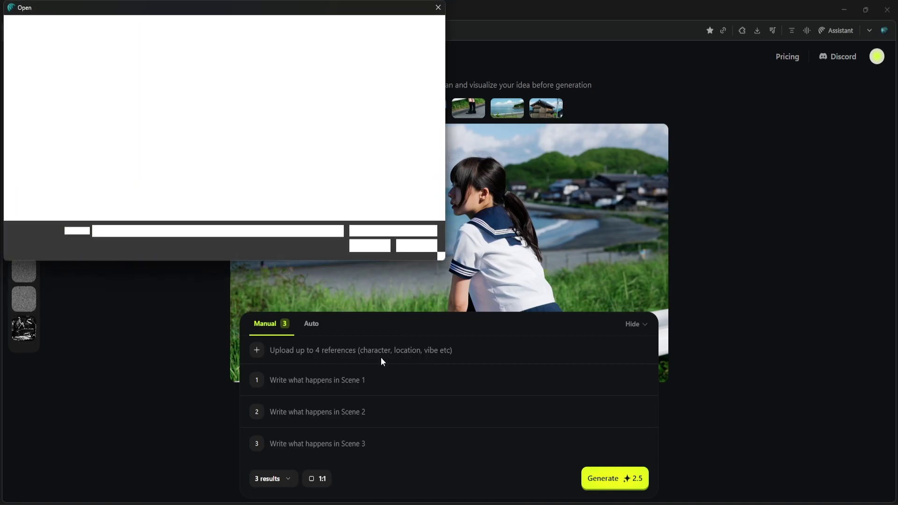
{"action": "double_click", "coordinate": [112, 77]}
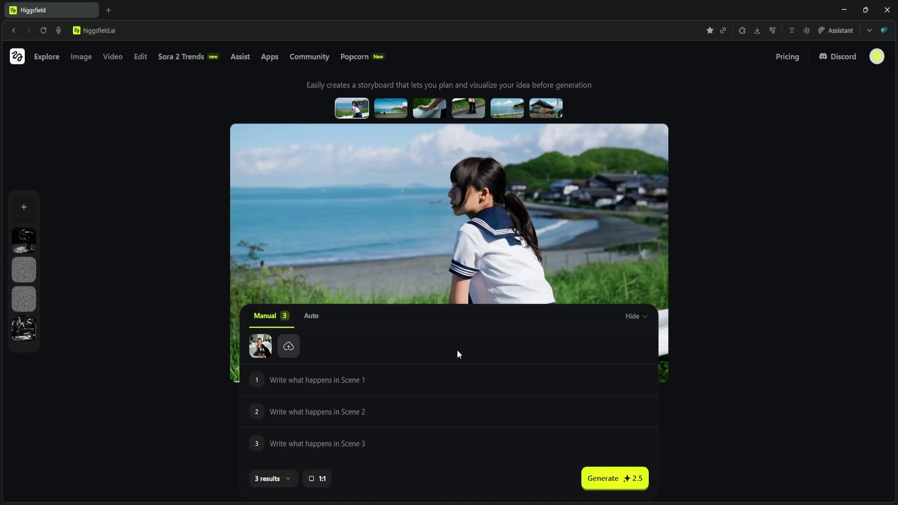
Paste the foggy street, office case-files and crime-scene prompts into Scenes 1–3 and generate
{"action": "left_click", "coordinate": [376, 377]}
{"action": "type", "text": "A female detective in a trench coat, searching for clues on a dark, foggy cobblestone street at night. Film noir, vintage cinema, black and white."}
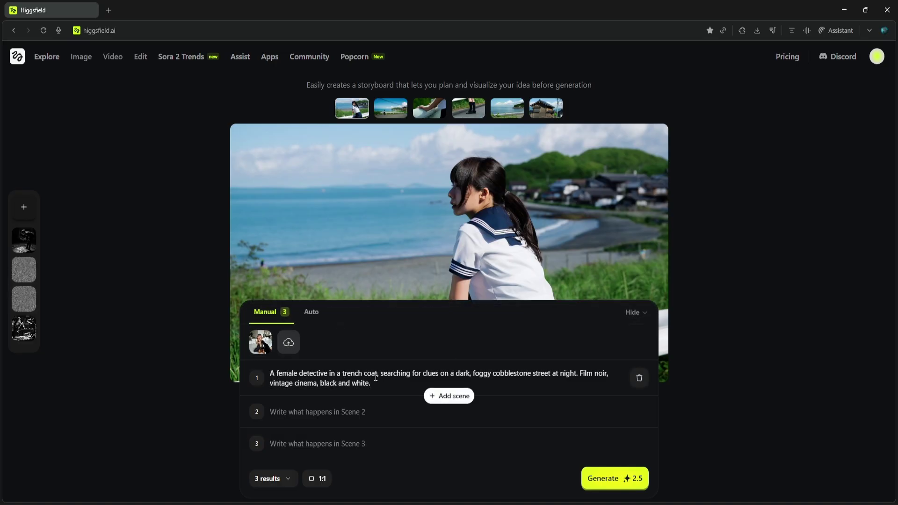
{"action": "left_click", "coordinate": [359, 411]}
{"action": "type", "text": "The same woman detective, in her shadowy office, intently examining case files on a desk under a desk lamp. Classic film noir style, black and white."}
{"action": "left_click", "coordinate": [359, 445]}
{"action": "type", "text": "Our detective, with a magnifying glass, meticulously inspecting blood splatters and scattered papers at a dimly lit crime scene. Cinematic film noir aesthetic, black and white."}
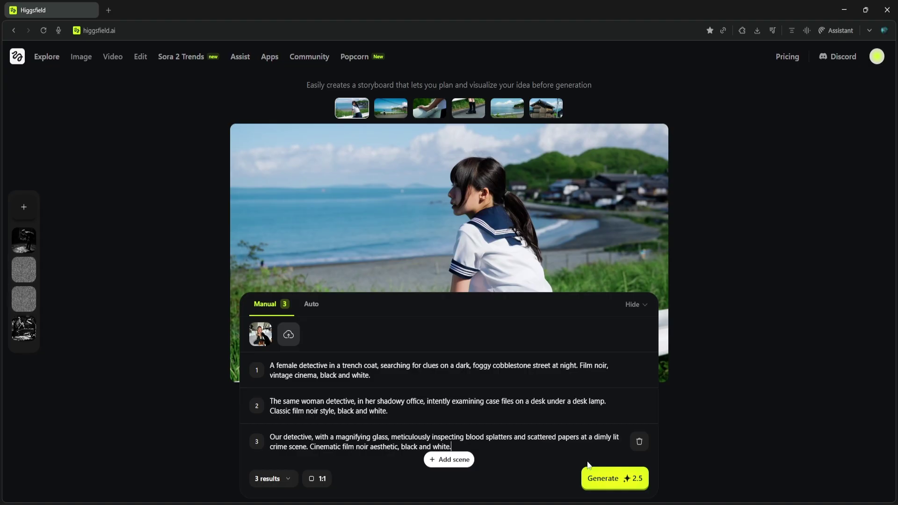
{"action": "left_click", "coordinate": [608, 476]}
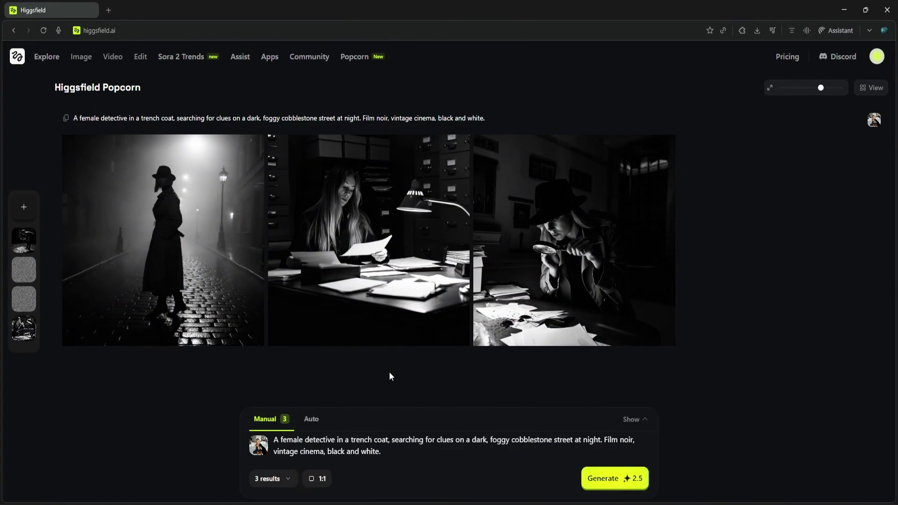
Review the new noir shots: crime-scene magnifying glass, office, and foggy street
{"action": "mouse_move", "coordinate": [182, 269]}
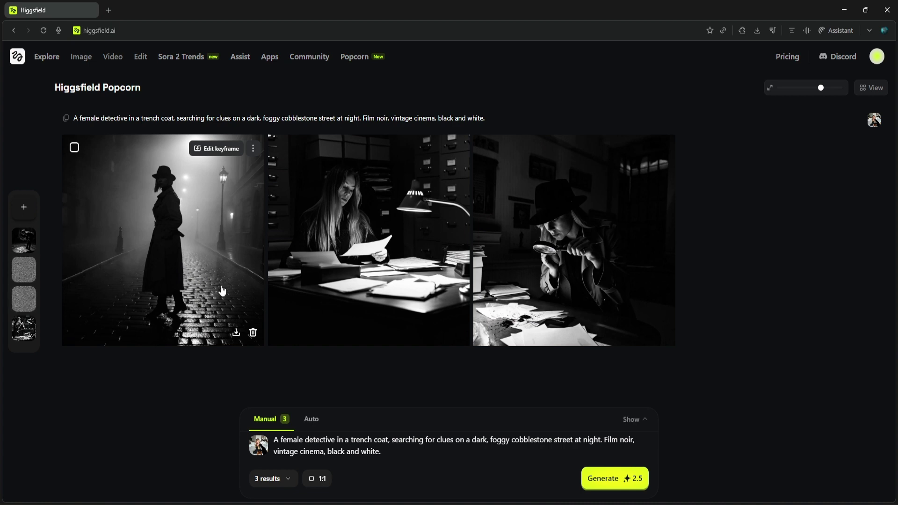
{"action": "mouse_move", "coordinate": [383, 280]}
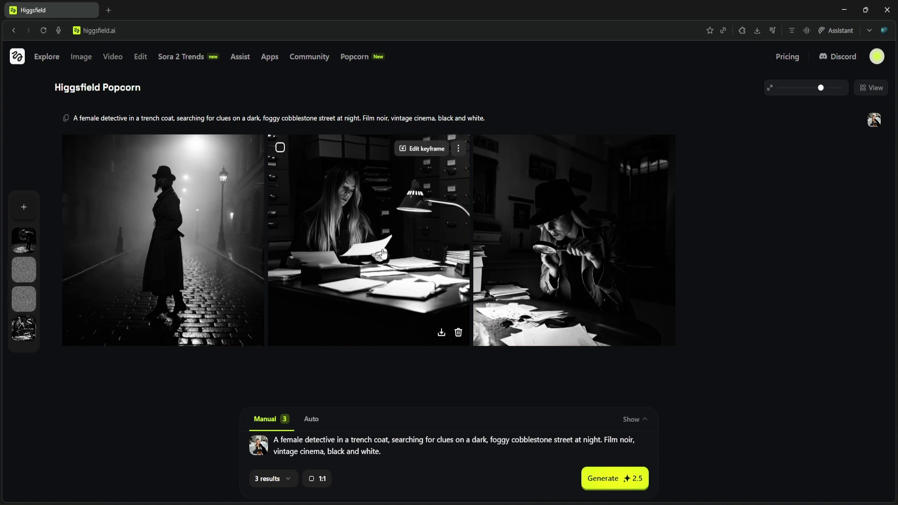
{"action": "mouse_move", "coordinate": [589, 262]}
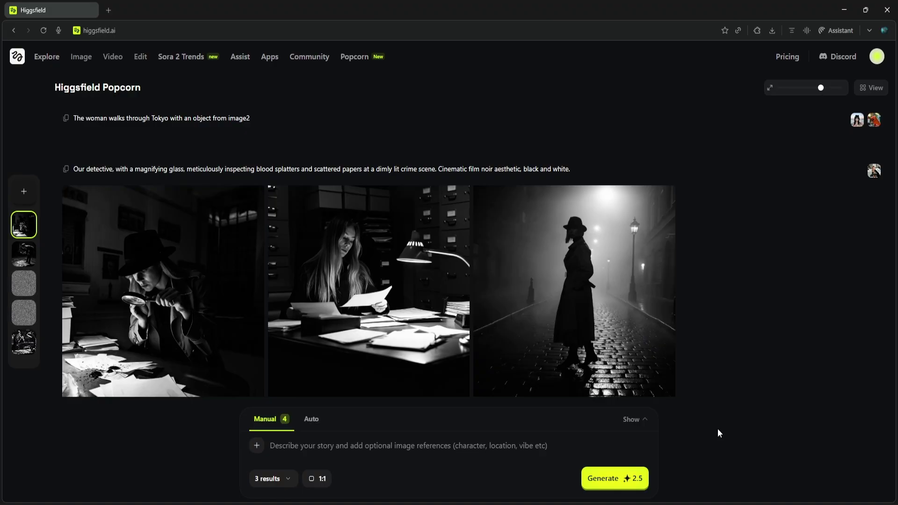
In Auto mode, attach the woman's portrait 001 (1) and red phone photo 001 (2) as references
{"action": "left_click", "coordinate": [308, 418]}
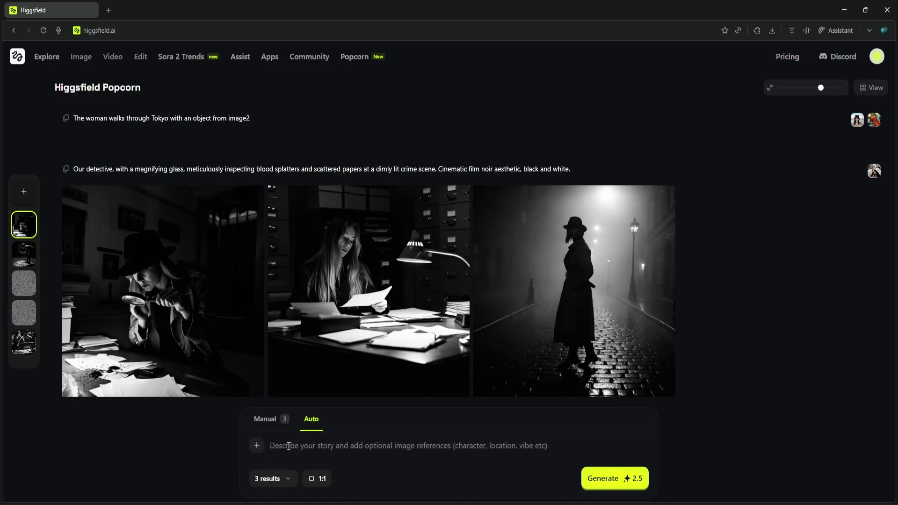
{"action": "left_click", "coordinate": [255, 444]}
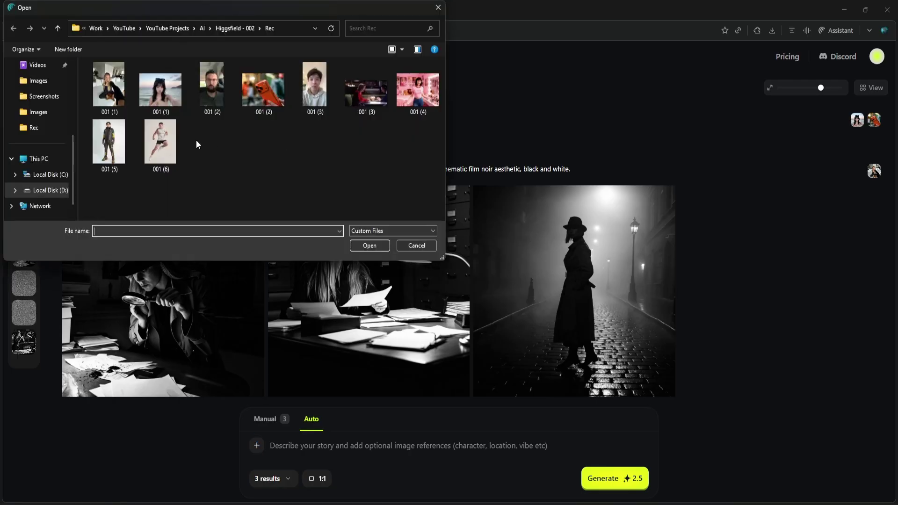
{"action": "left_click", "coordinate": [165, 92]}
{"action": "left_click", "coordinate": [265, 101], "text": "ctrl"}
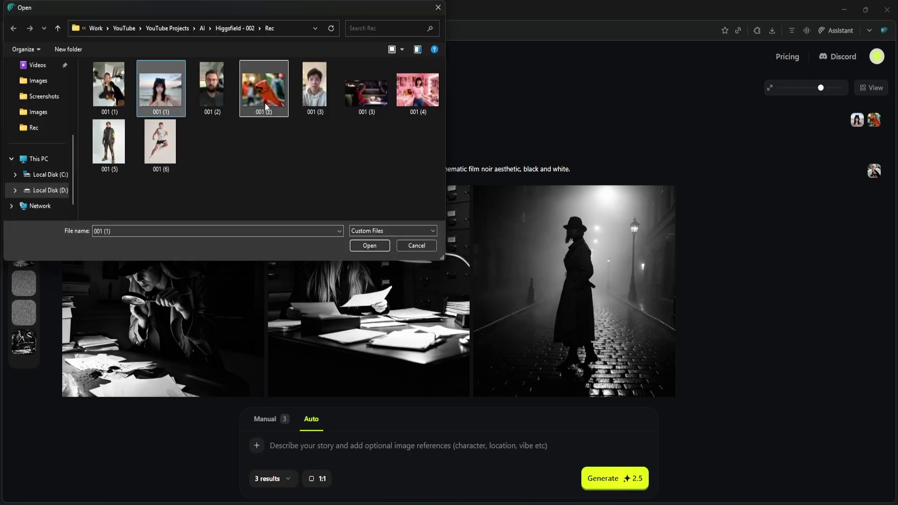
{"action": "left_click", "coordinate": [359, 244]}
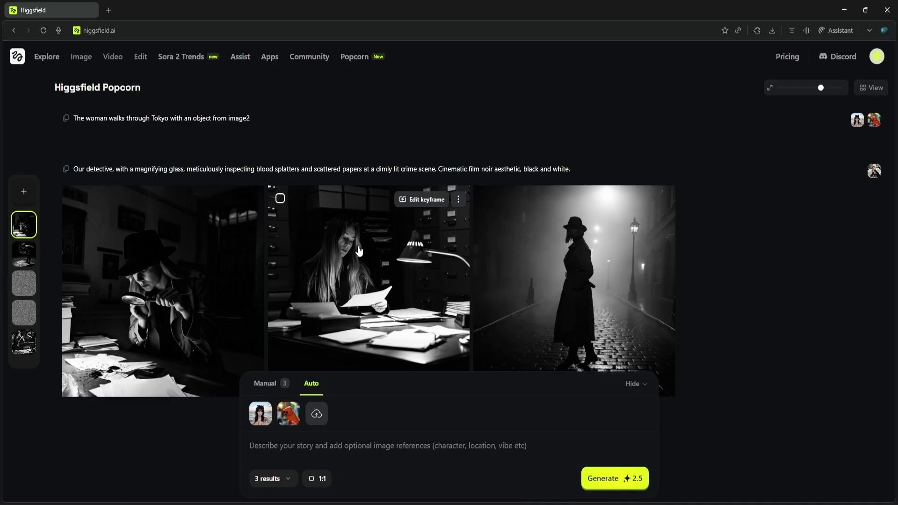
Paste the Tokyo prompt of the woman walking the city with the phone
{"action": "left_click", "coordinate": [391, 446]}
{"action": "type", "text": "The woman walks through Tokyo with an object from image2"}
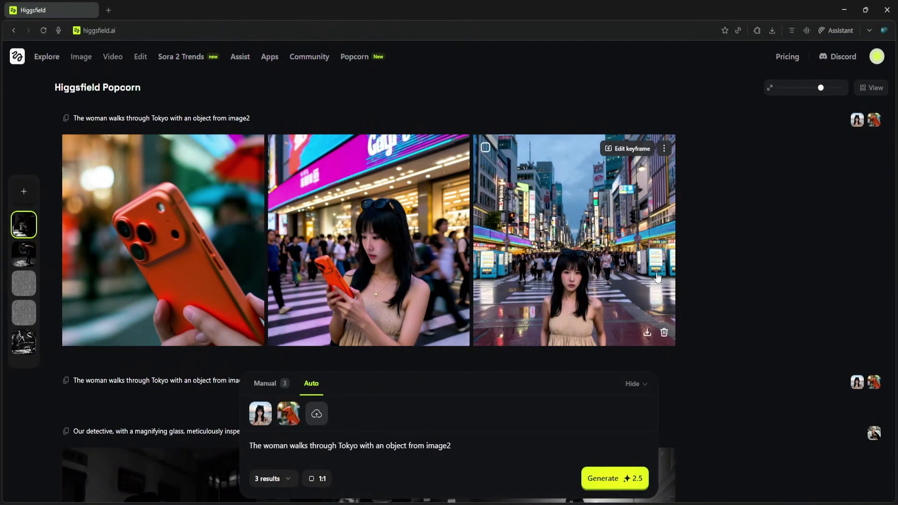
Preview the Tokyo shots, leaving the woman at the wet street crossing open full-size
{"action": "left_click", "coordinate": [655, 272]}
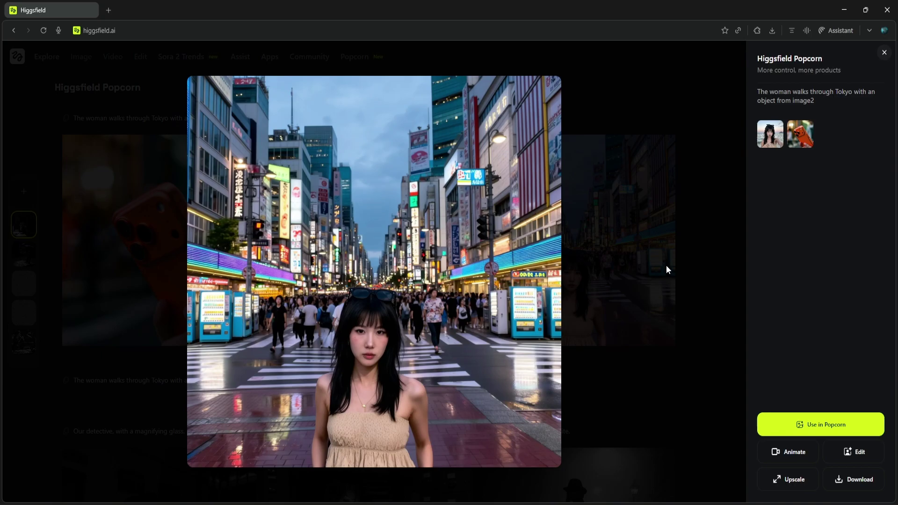
{"action": "left_click", "coordinate": [163, 101]}
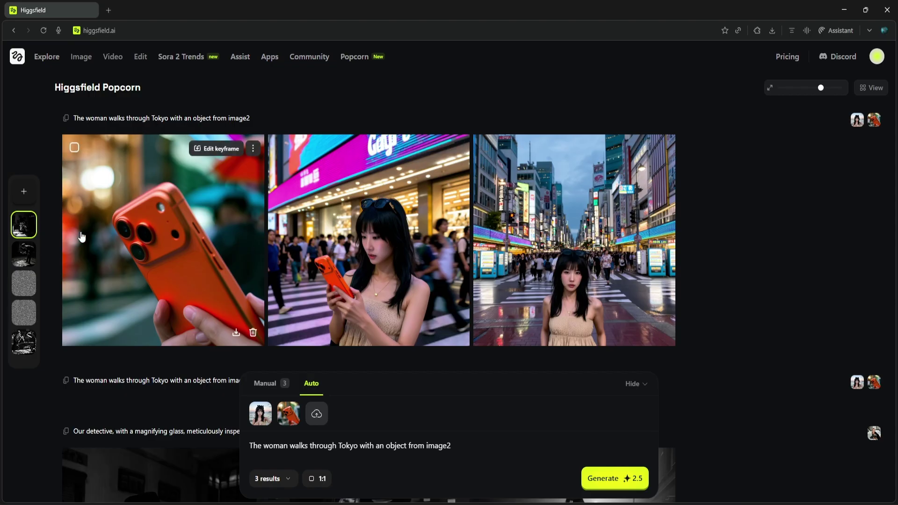
{"action": "left_click", "coordinate": [423, 230]}
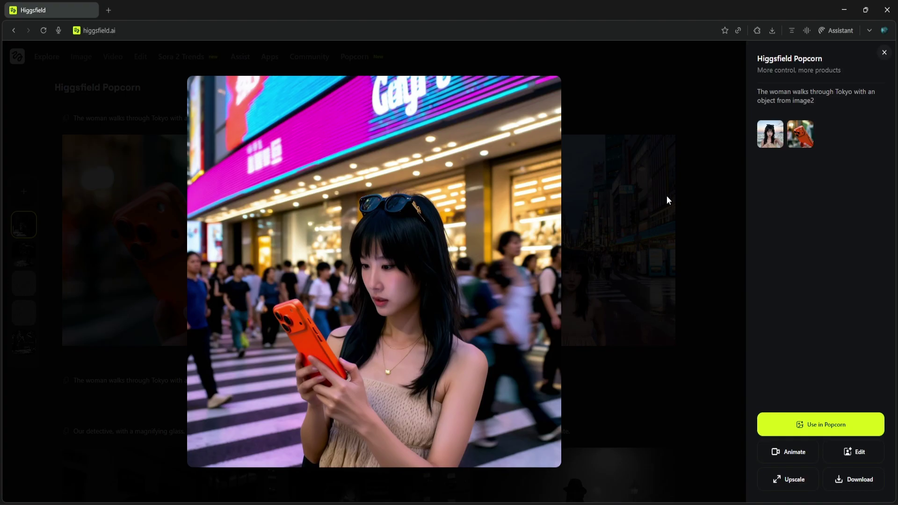
{"action": "left_click", "coordinate": [704, 183]}
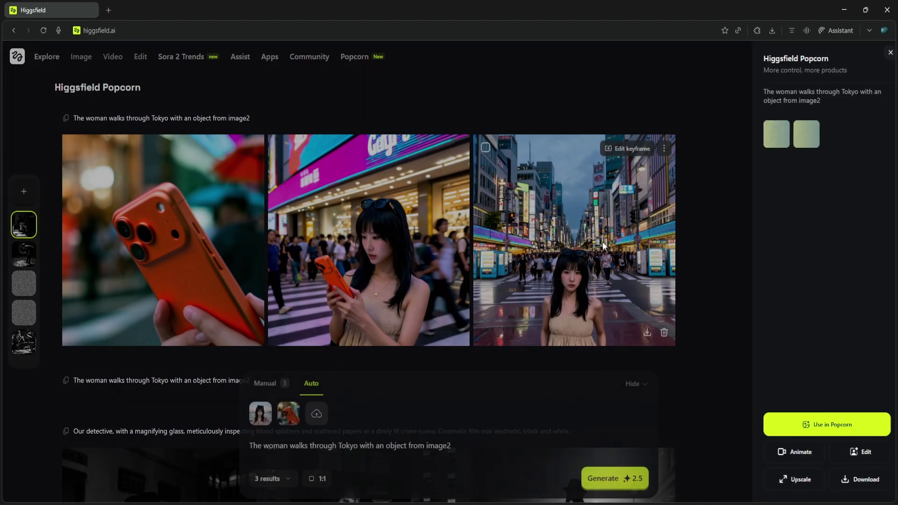
{"action": "left_click", "coordinate": [603, 242]}
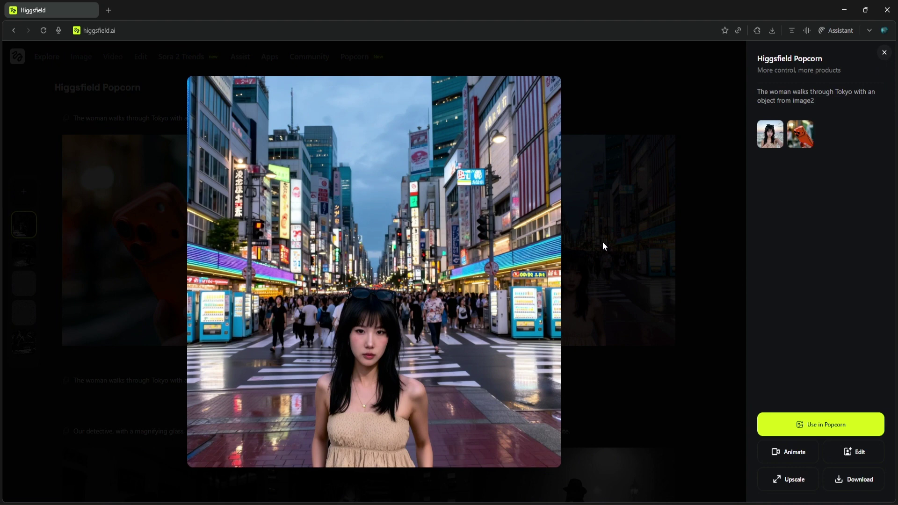
Remove both Tokyo references and the prompt, then attach the young man's photo instead
{"action": "left_click", "coordinate": [691, 239]}
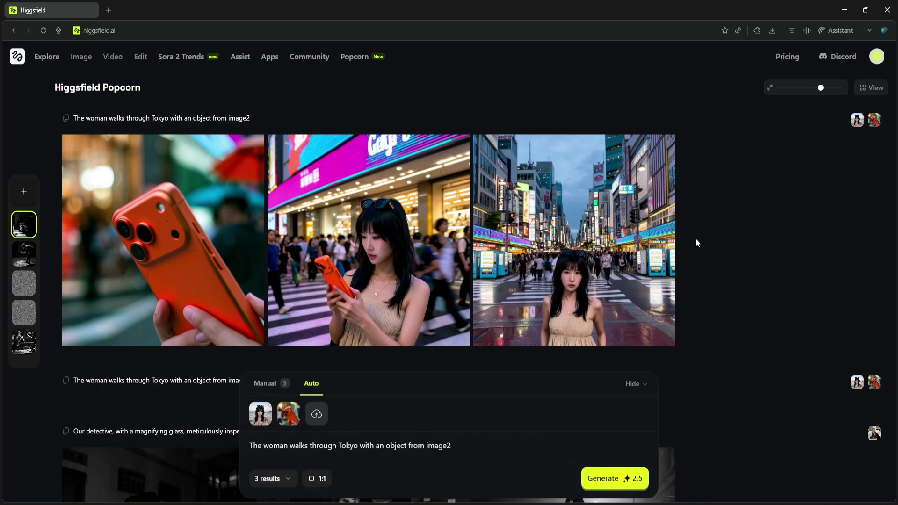
{"action": "left_click", "coordinate": [296, 406]}
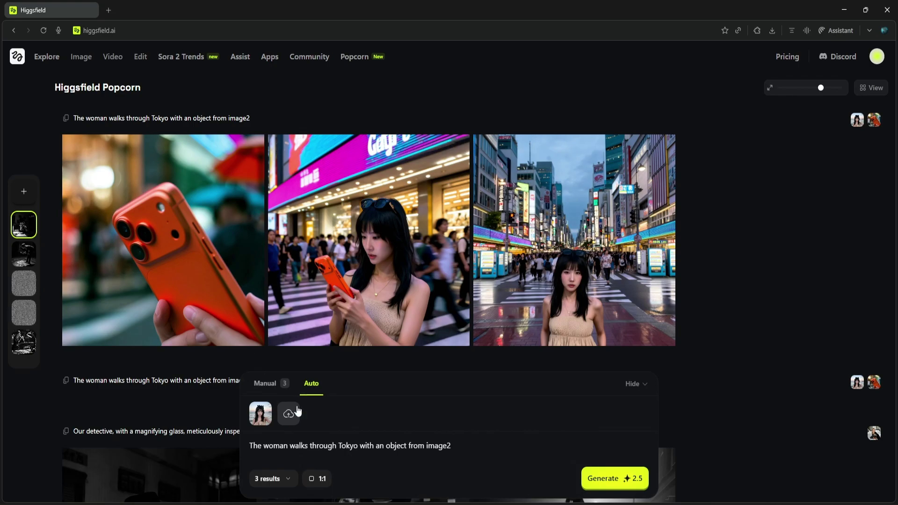
{"action": "left_click", "coordinate": [270, 404]}
{"action": "left_click_drag", "start_coordinate": [481, 449], "coordinate": [255, 445]}
{"action": "key", "text": "BackSpace"}
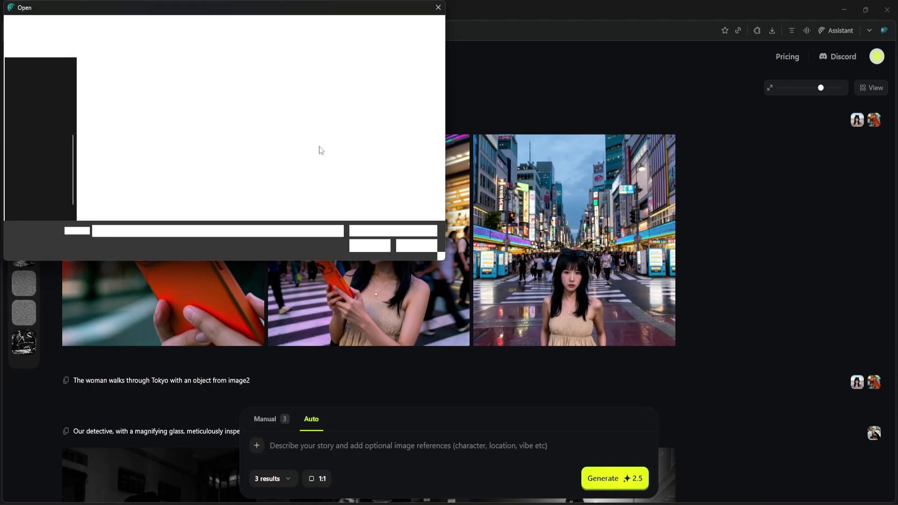
{"action": "double_click", "coordinate": [312, 87]}
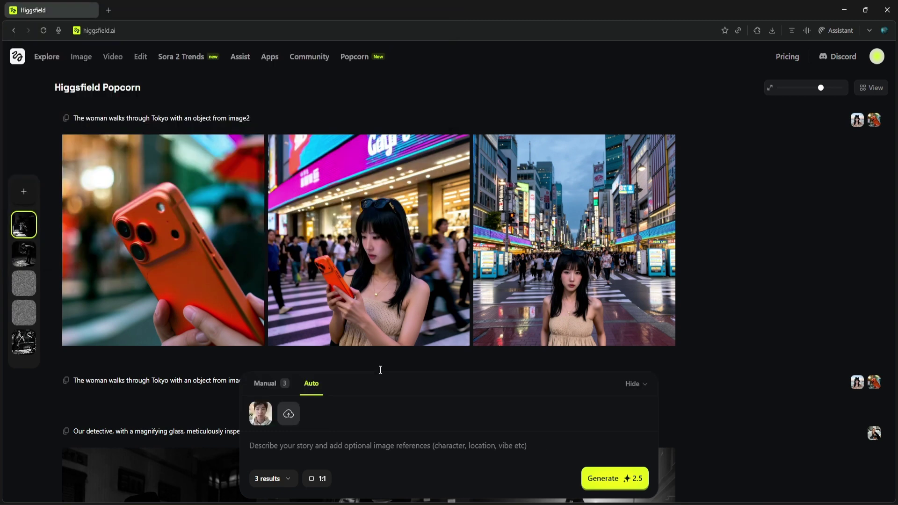
Paste the NYC man-meets-cat prompt for four shots and enlarge the cat close-up
{"action": "type", "text": "The man walks on the NYC street and meets a cat in clothes standing like a human and talks with it."}
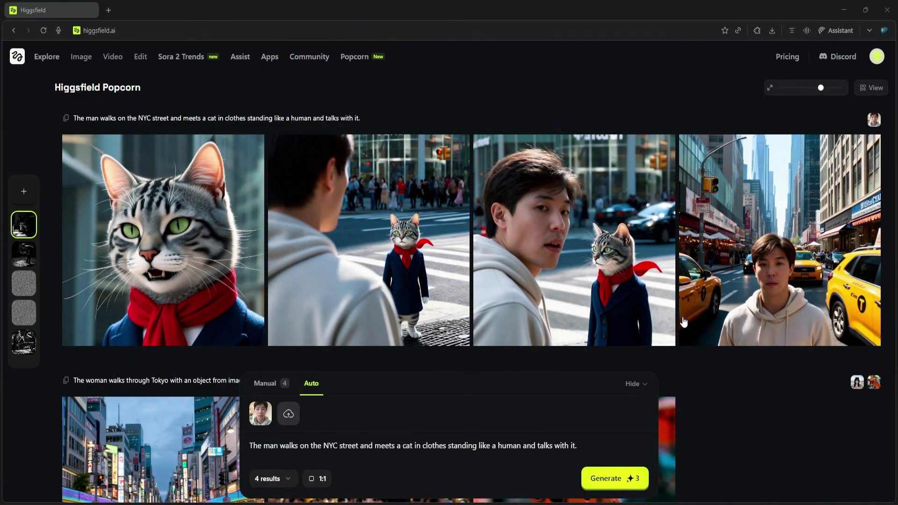
{"action": "left_click", "coordinate": [193, 232]}
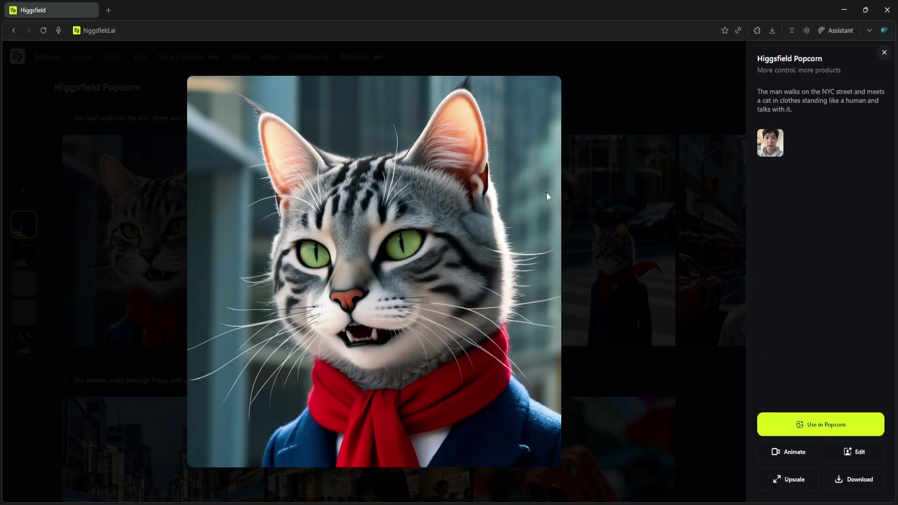
Use the man-facing-the-cat and man-turning-toward-the-cat shots as storyboard references
{"action": "left_click", "coordinate": [552, 190]}
{"action": "left_click", "coordinate": [439, 265]}
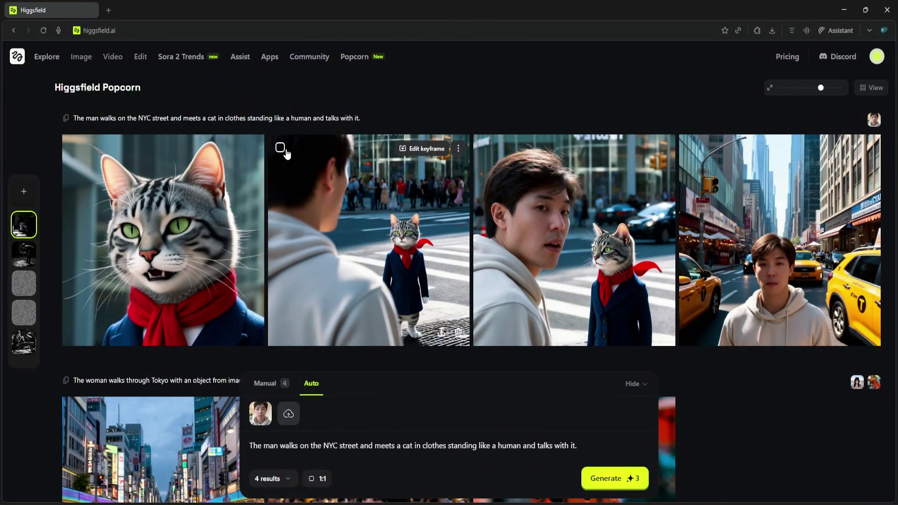
{"action": "left_click", "coordinate": [281, 149]}
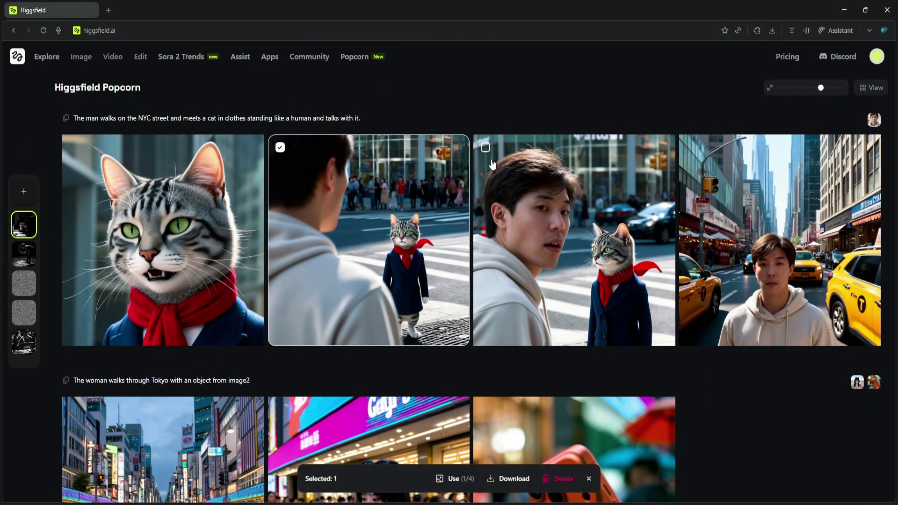
{"action": "left_click", "coordinate": [485, 148]}
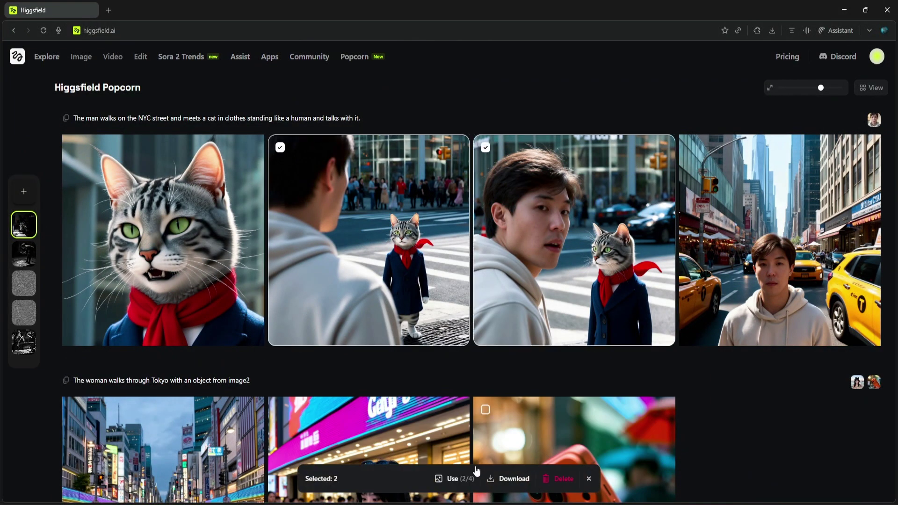
{"action": "left_click", "coordinate": [453, 478]}
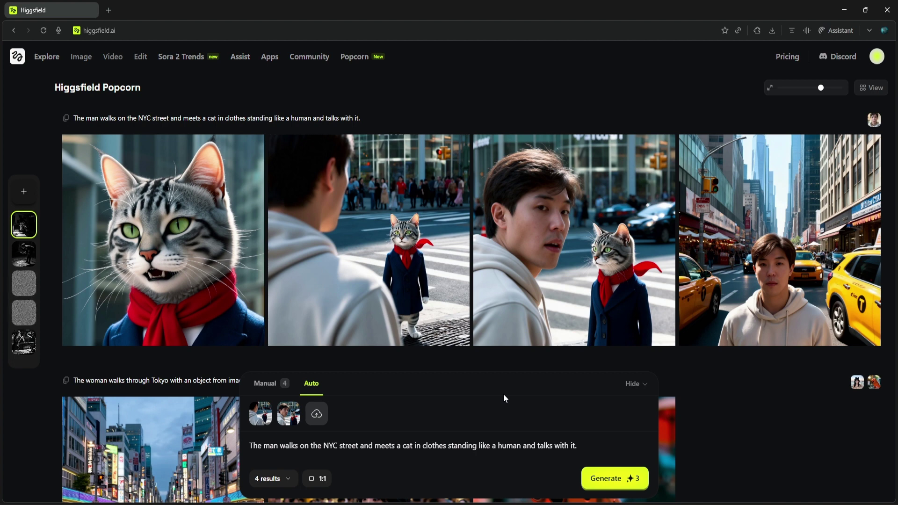
Request shocked-reaction extensions, then view the shocked man-and-cat and crowd-filming shots full-size
{"action": "left_click", "coordinate": [447, 456]}
{"action": "type", "text": "Extend this sequence with shocking emotions"}
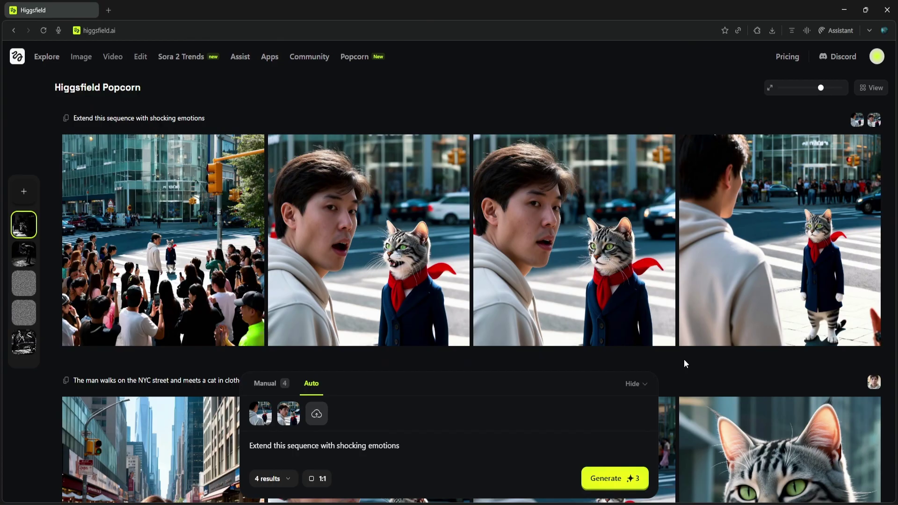
{"action": "left_click", "coordinate": [446, 232]}
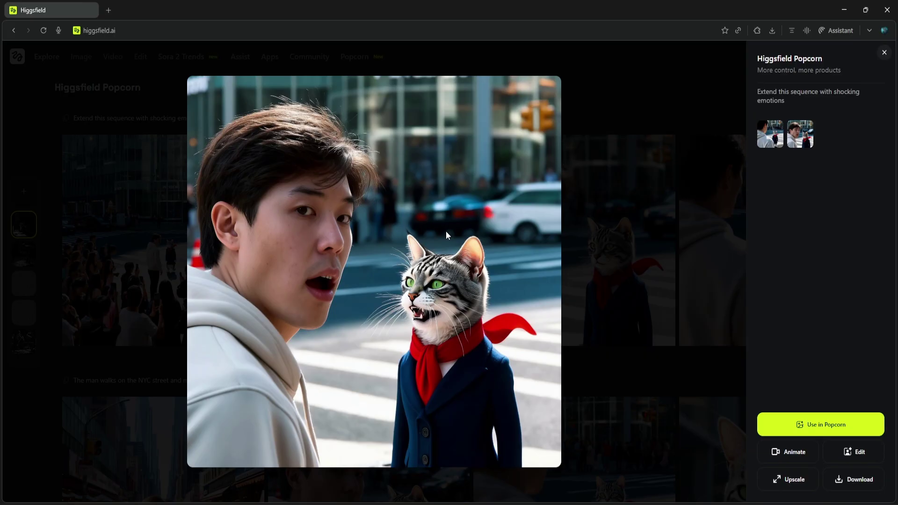
{"action": "left_click", "coordinate": [638, 111]}
{"action": "left_click", "coordinate": [195, 257]}
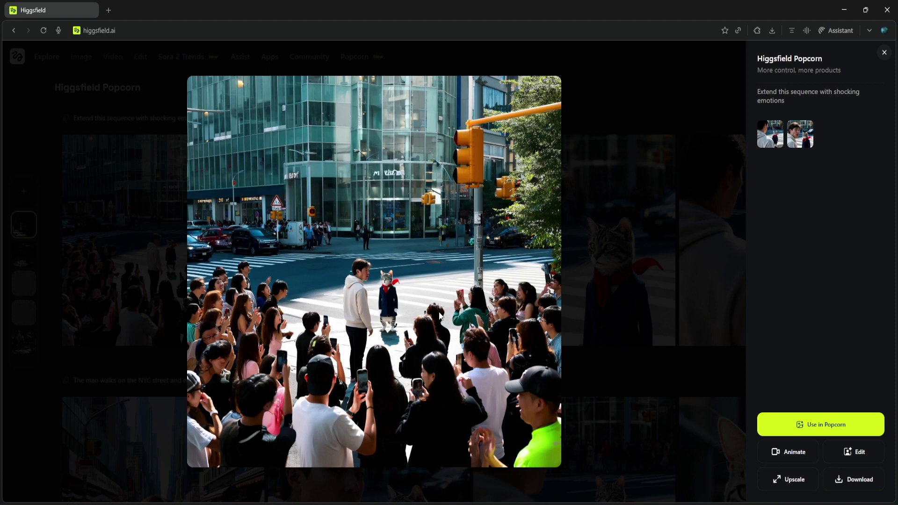
Close the enlarged shot and scroll through the earlier Tokyo and noir detective storyboards
{"action": "left_click", "coordinate": [655, 113]}
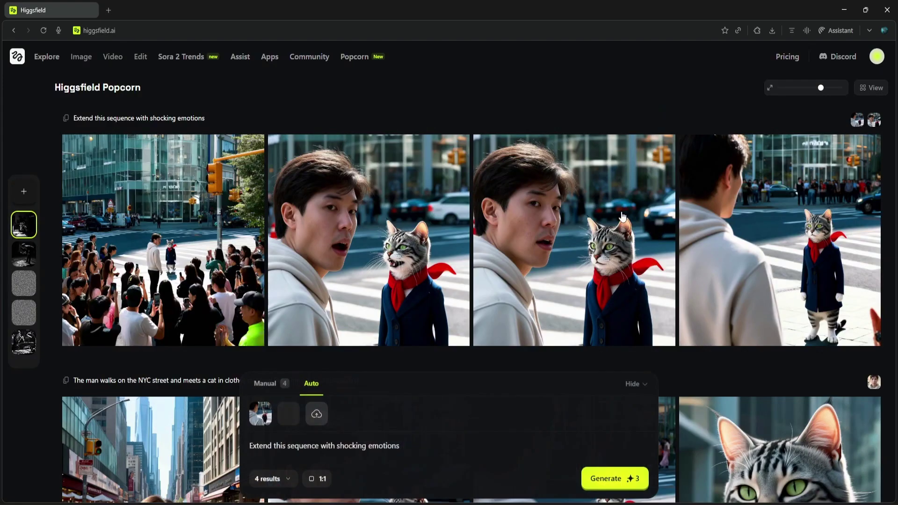
{"action": "scroll", "coordinate": [613, 256], "scroll_direction": "down", "scroll_amount": 3}
{"action": "scroll", "coordinate": [613, 256], "scroll_direction": "down", "scroll_amount": 3}
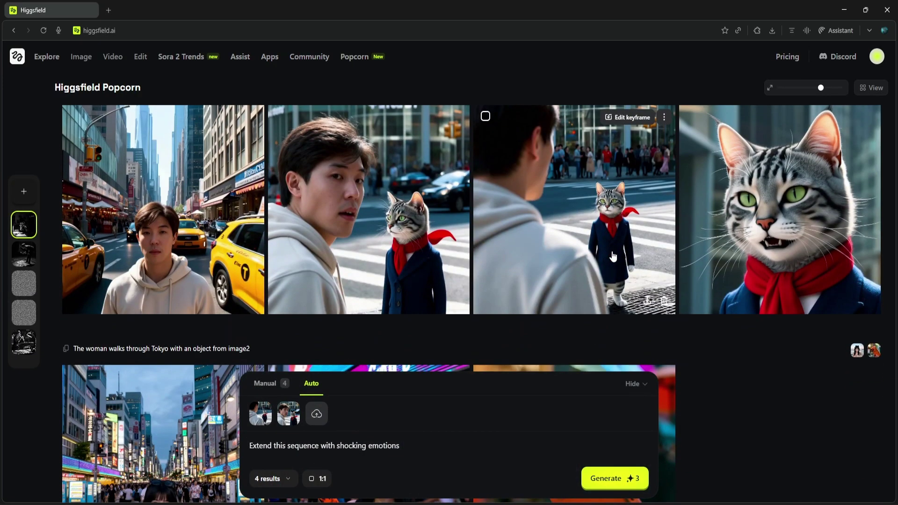
{"action": "scroll", "coordinate": [613, 257], "scroll_direction": "down", "scroll_amount": 3}
{"action": "scroll", "coordinate": [612, 256], "scroll_direction": "down", "scroll_amount": 2}
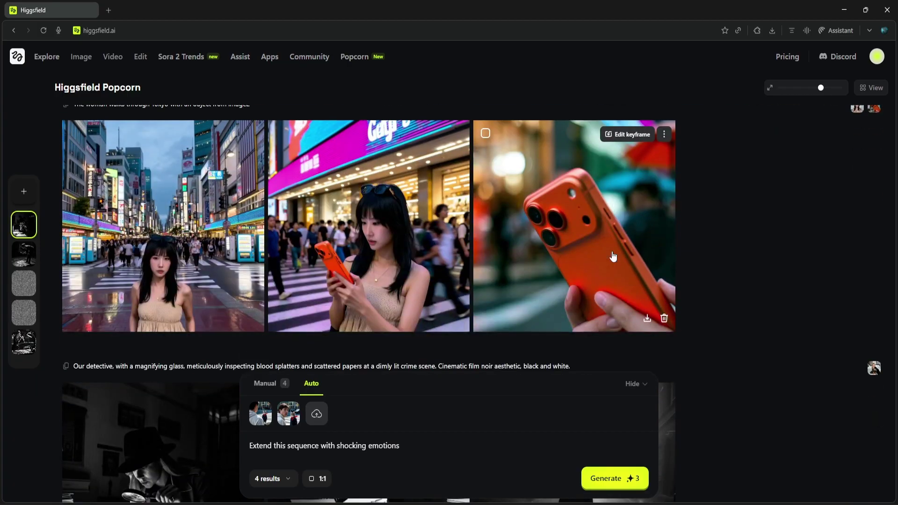
{"action": "scroll", "coordinate": [613, 257], "scroll_direction": "down", "scroll_amount": 3}
{"action": "scroll", "coordinate": [613, 256], "scroll_direction": "down", "scroll_amount": 2}
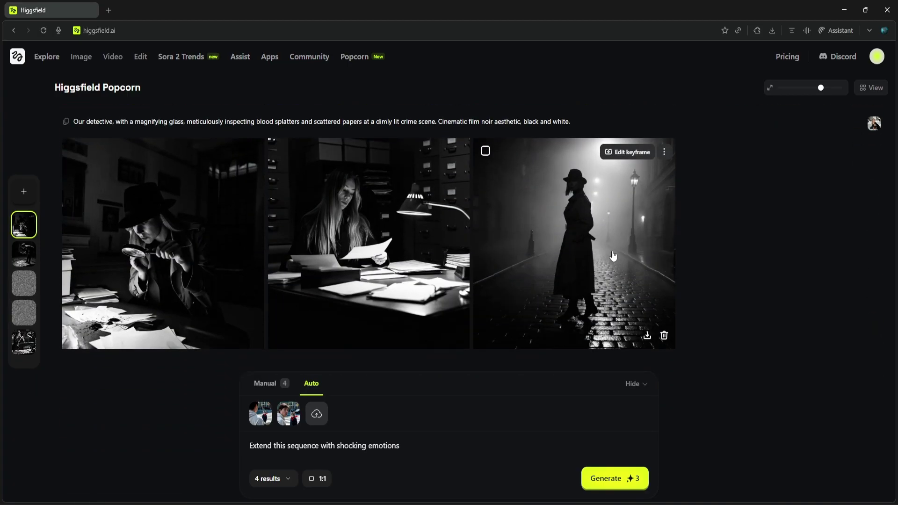
{"action": "scroll", "coordinate": [612, 256], "scroll_direction": "up", "scroll_amount": 2}
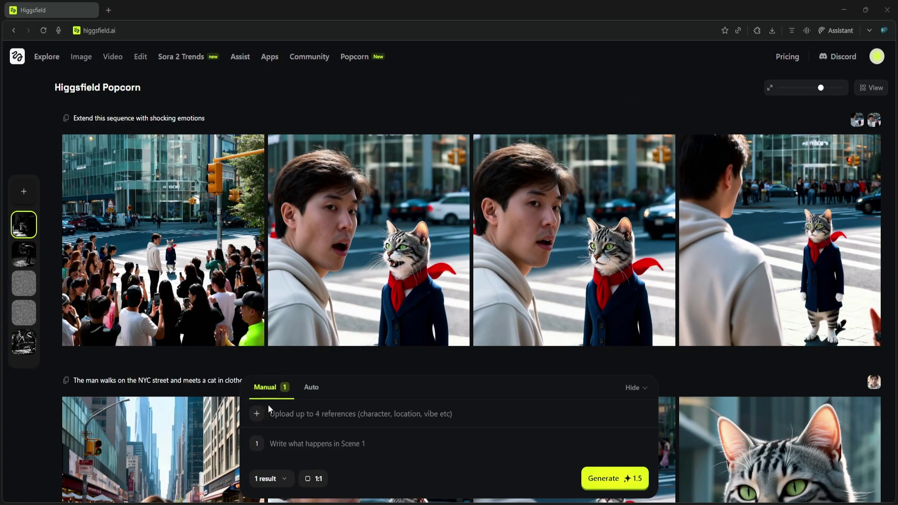
Upload references 001 (2), 001 (4) and 001 (3): the man, the woman and the restaurant
{"action": "left_click", "coordinate": [268, 406]}
{"action": "left_click", "coordinate": [219, 98]}
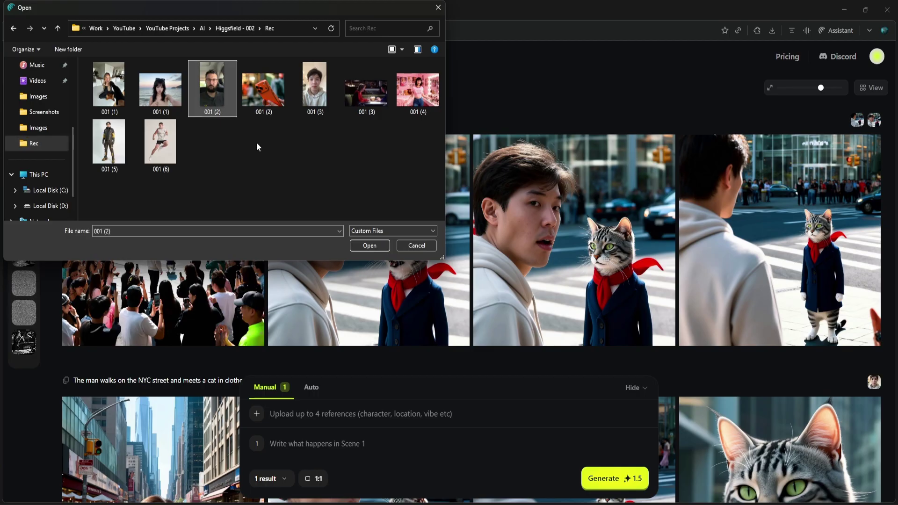
{"action": "left_click", "coordinate": [417, 101], "text": "ctrl"}
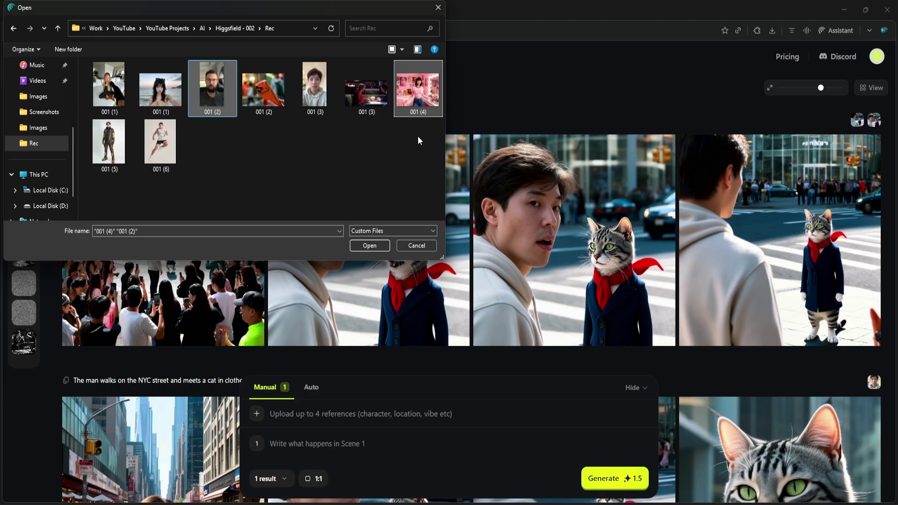
{"action": "left_click", "coordinate": [366, 91], "text": "ctrl"}
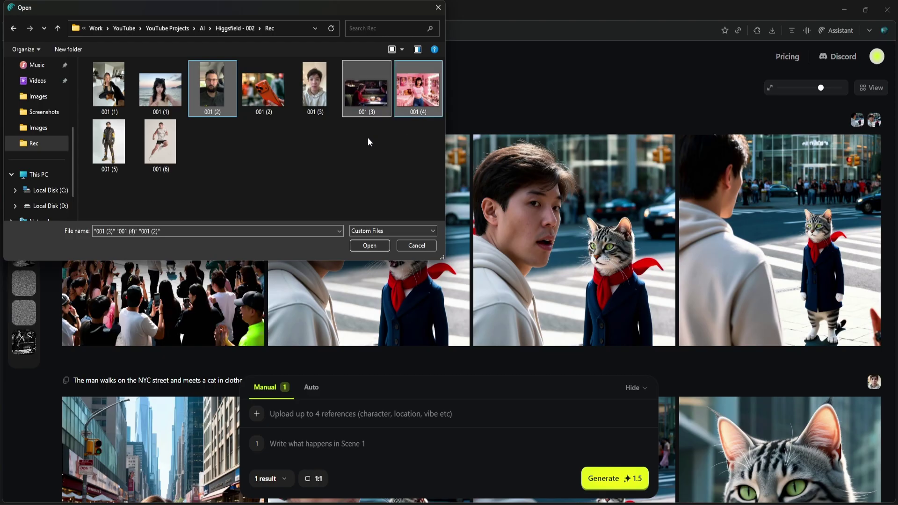
{"action": "left_click", "coordinate": [370, 245]}
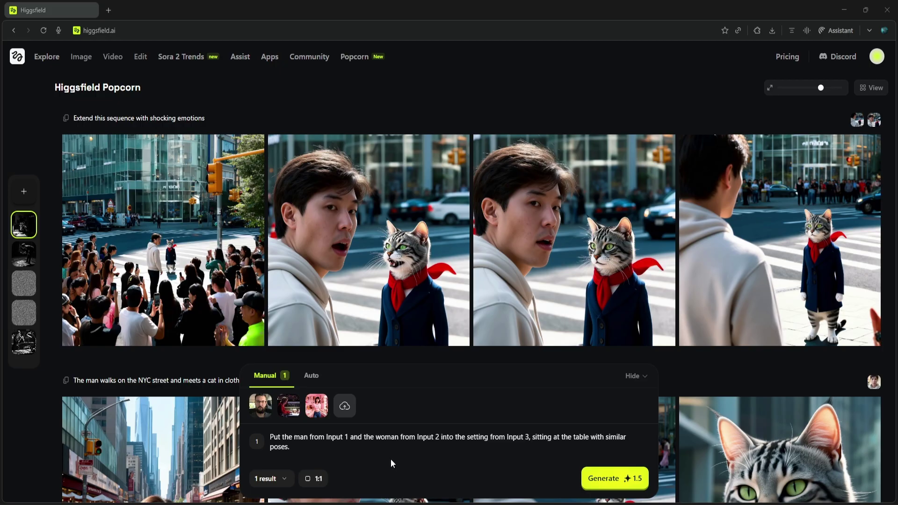
Change the aspect ratio from 1:1 to widescreen 16:9
{"action": "left_click", "coordinate": [313, 477]}
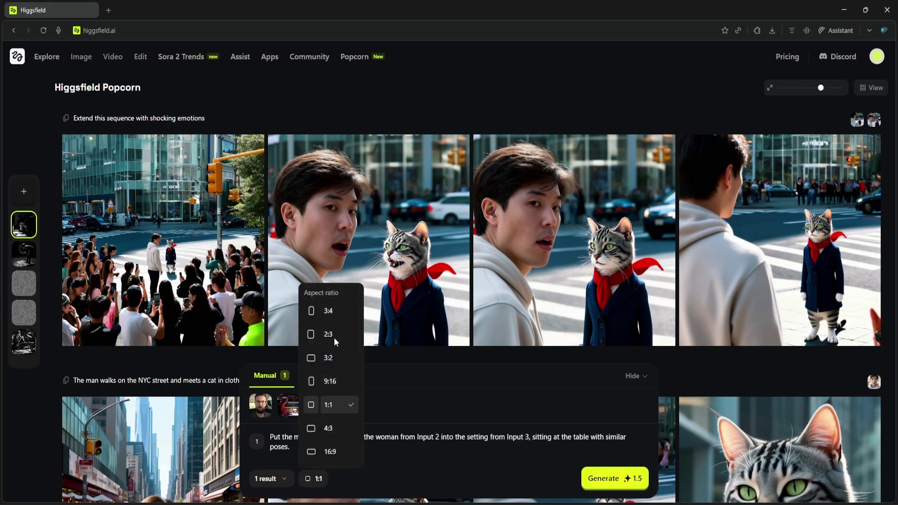
{"action": "left_click", "coordinate": [330, 452]}
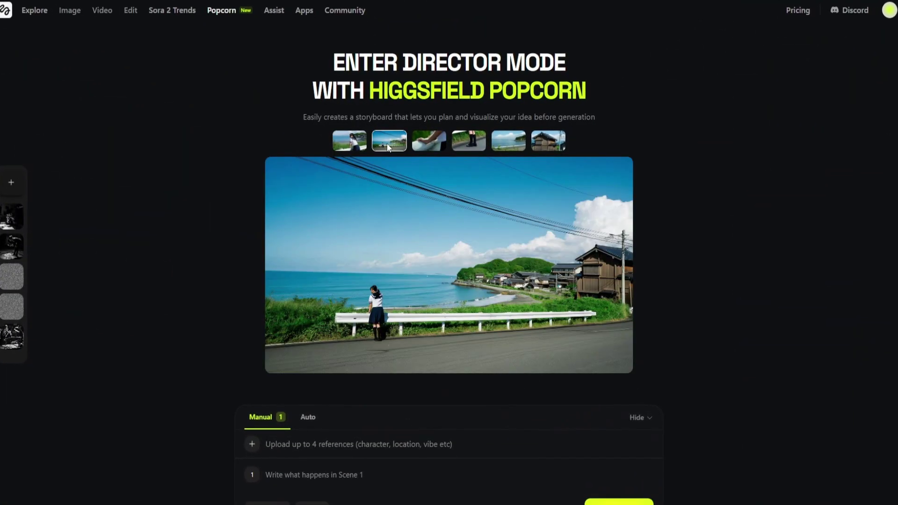
Preview the hands-on-railing, legs-and-loafers and beach Director Mode example shots
{"action": "left_click", "coordinate": [428, 139]}
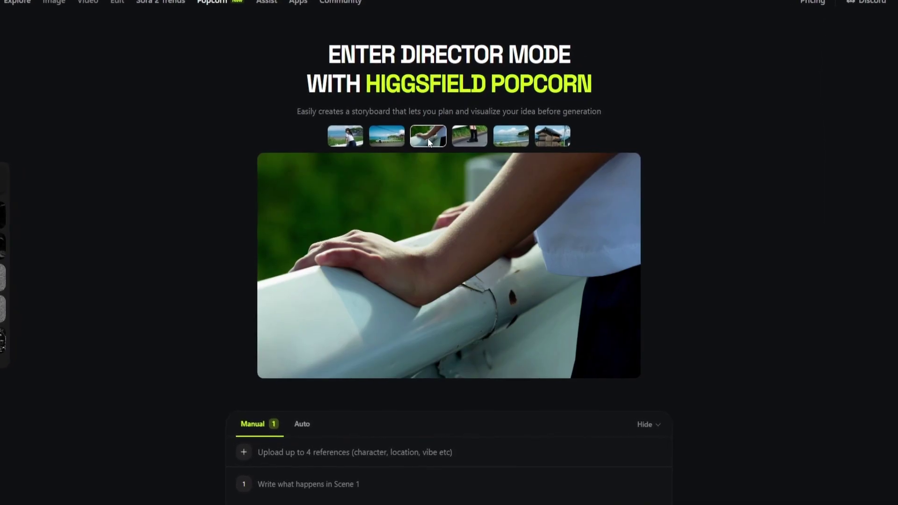
{"action": "left_click", "coordinate": [466, 134]}
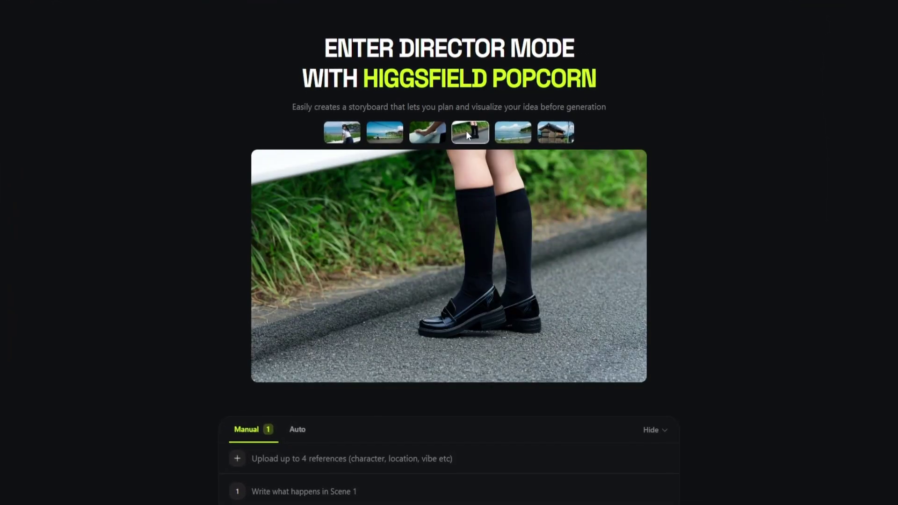
{"action": "left_click", "coordinate": [523, 127]}
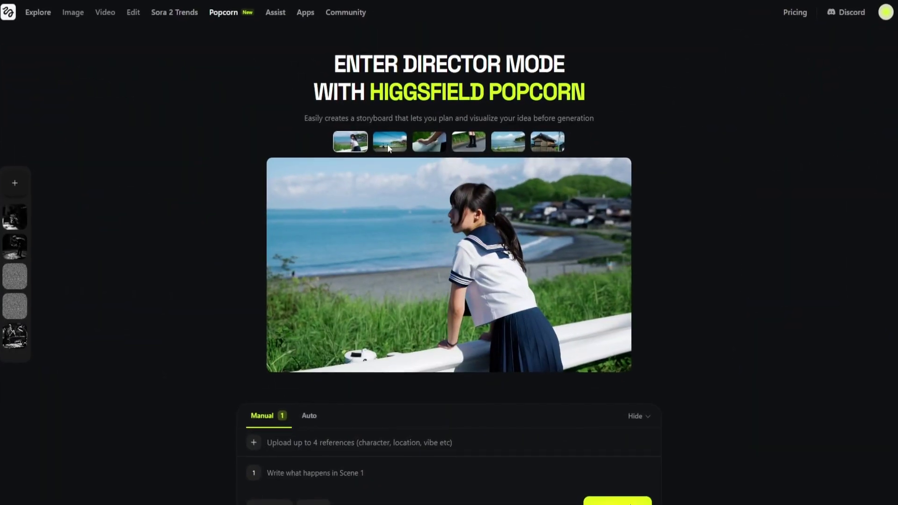
View the coastal-road, railing, loafers, sea, wooden-house and schoolgirl shots, ending on the seaside road
{"action": "left_click", "coordinate": [388, 144]}
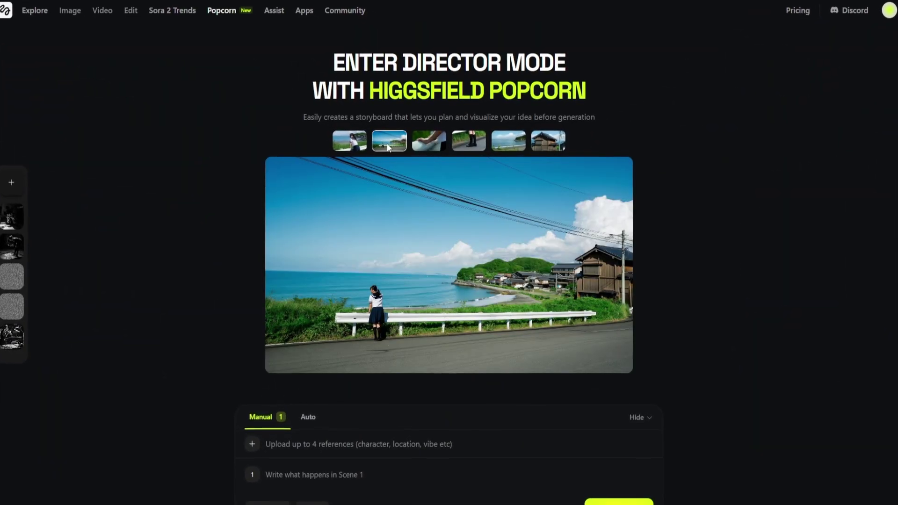
{"action": "left_click", "coordinate": [428, 139]}
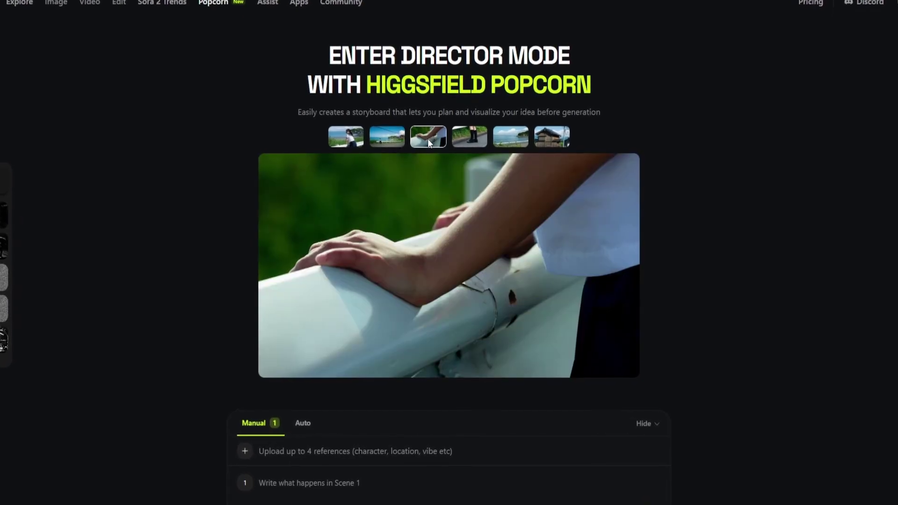
{"action": "left_click", "coordinate": [466, 134]}
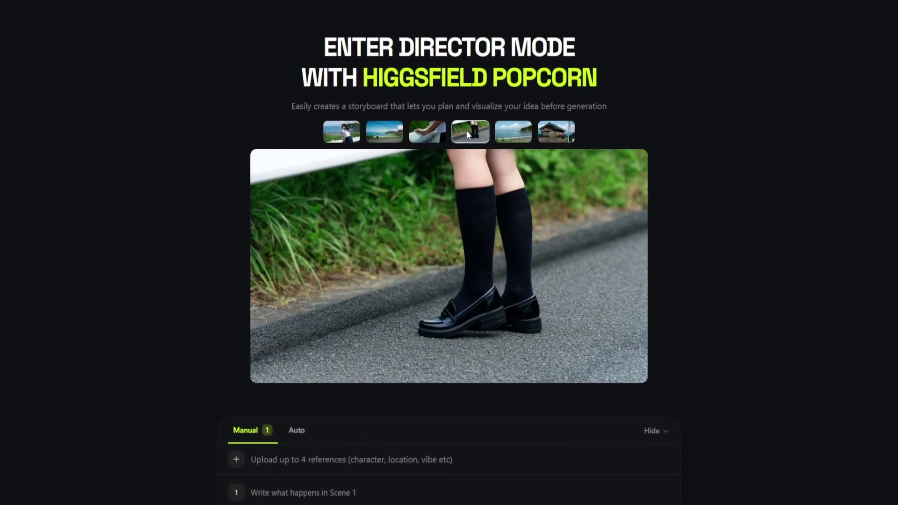
{"action": "left_click", "coordinate": [521, 131]}
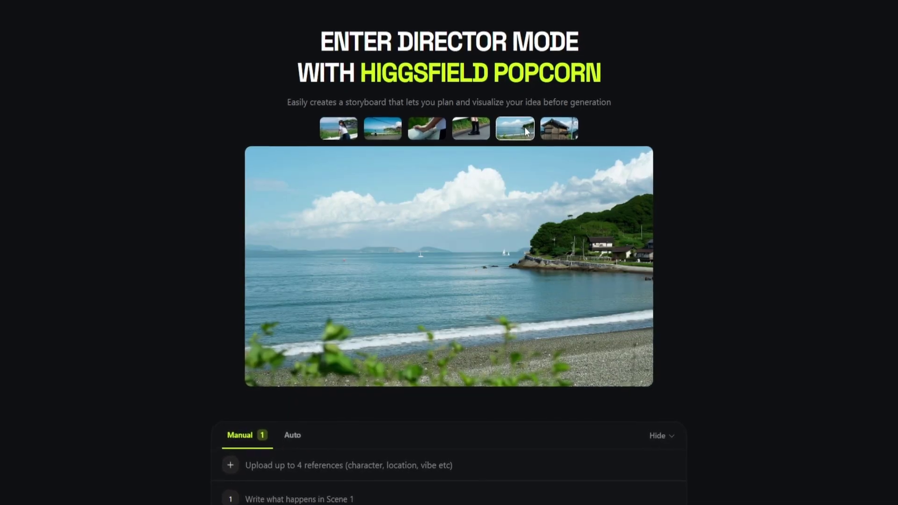
{"action": "left_click", "coordinate": [561, 126]}
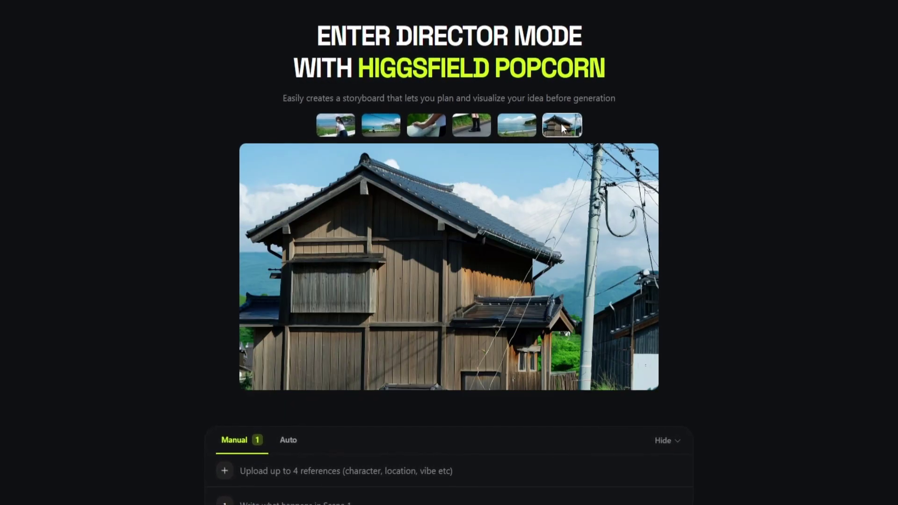
{"action": "left_click", "coordinate": [325, 123]}
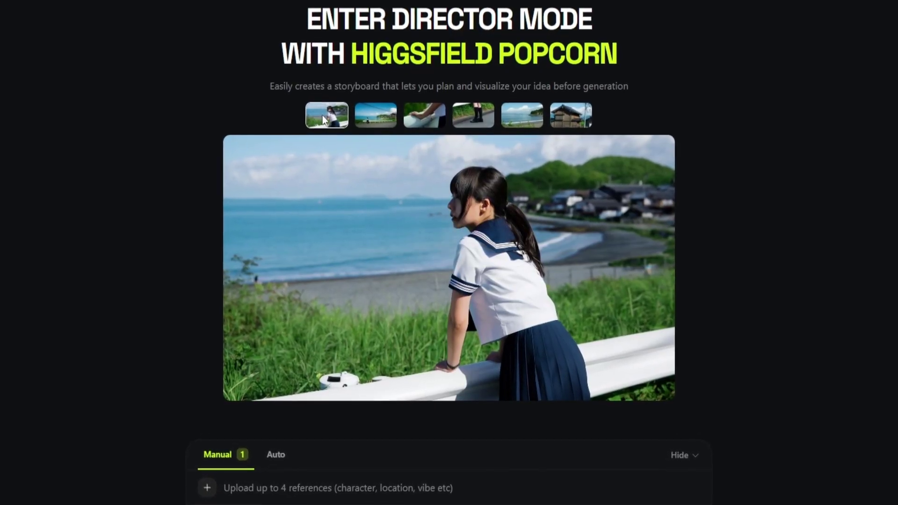
{"action": "left_click", "coordinate": [376, 120]}
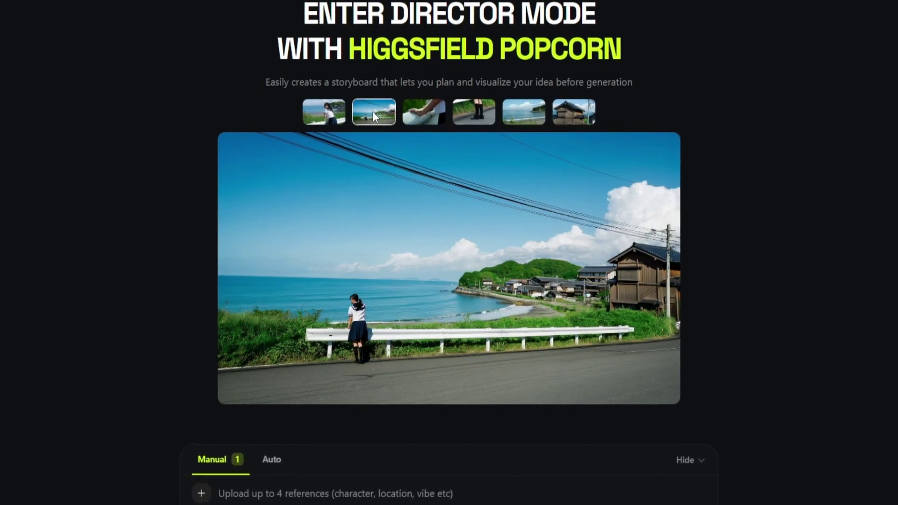